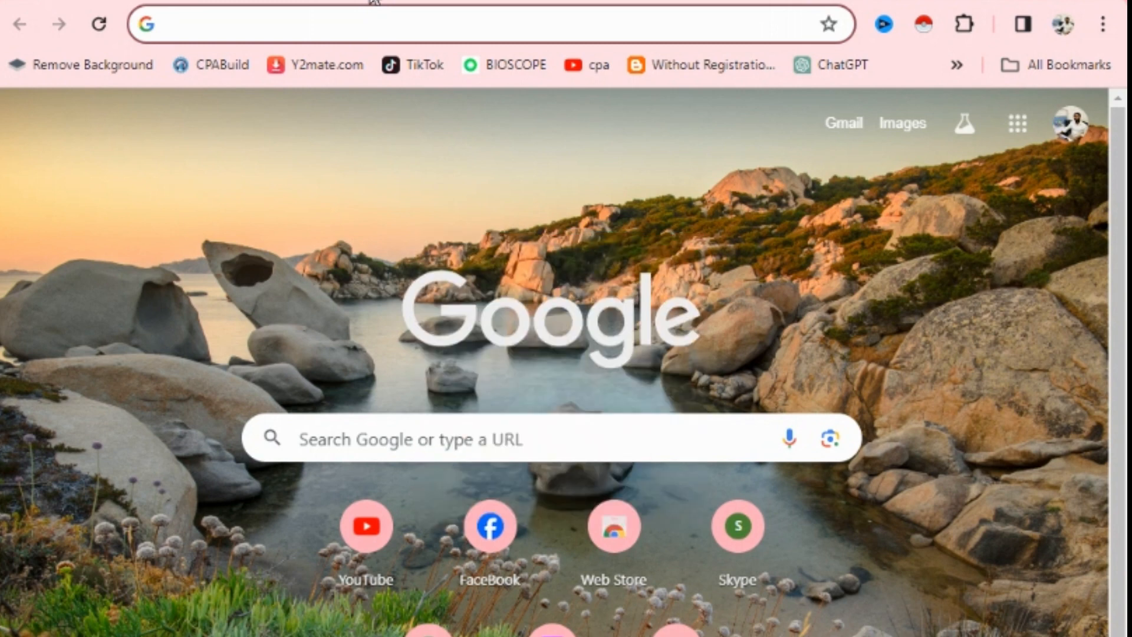
# Search Google for "quora" and open the official Quora website from the results.
pyautogui.click(269, 26)
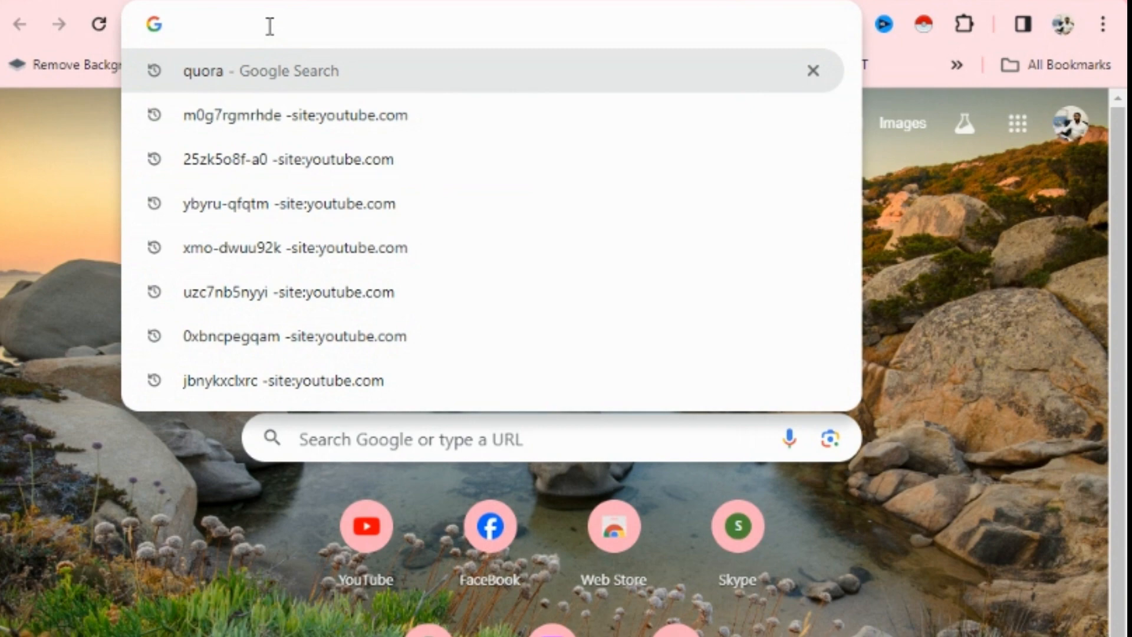
pyautogui.write('quo')
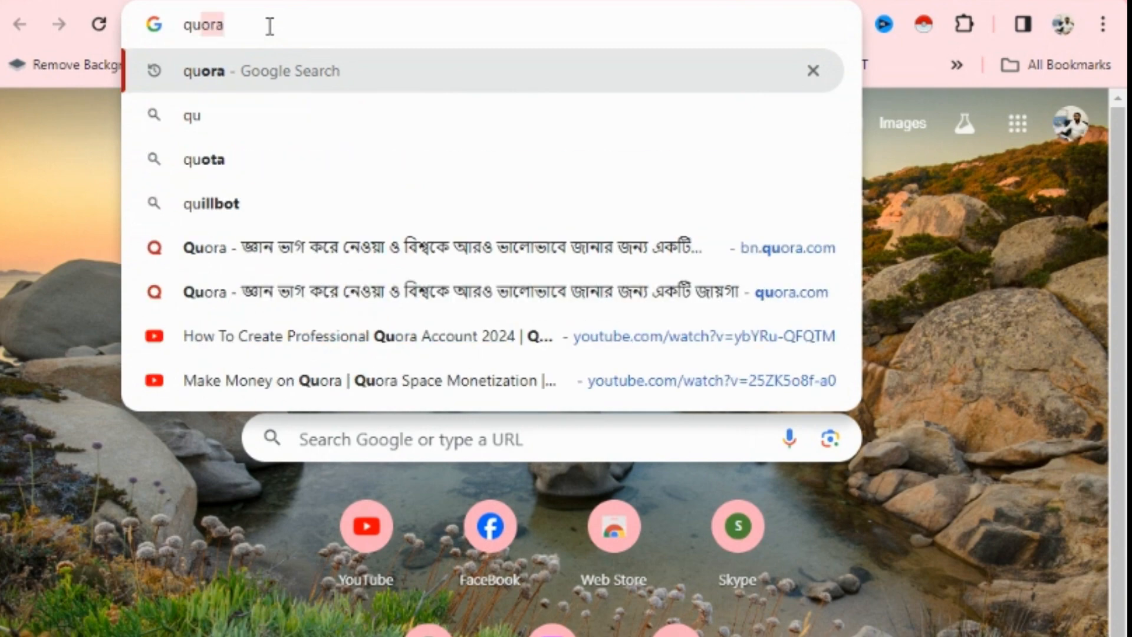
pyautogui.write('ra')
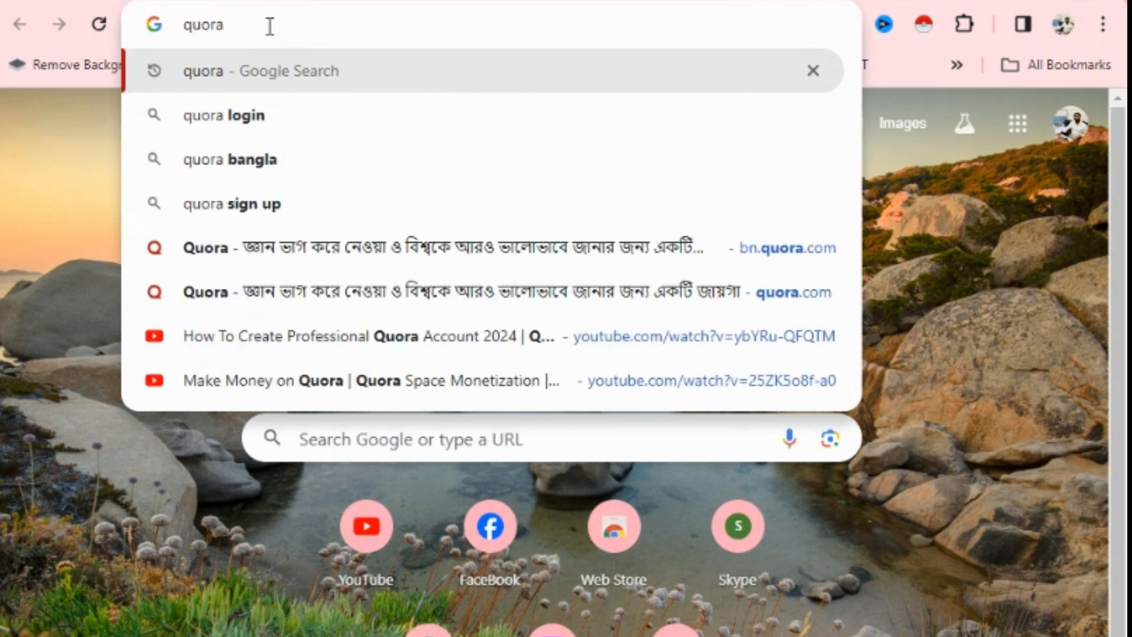
pyautogui.press('Return')
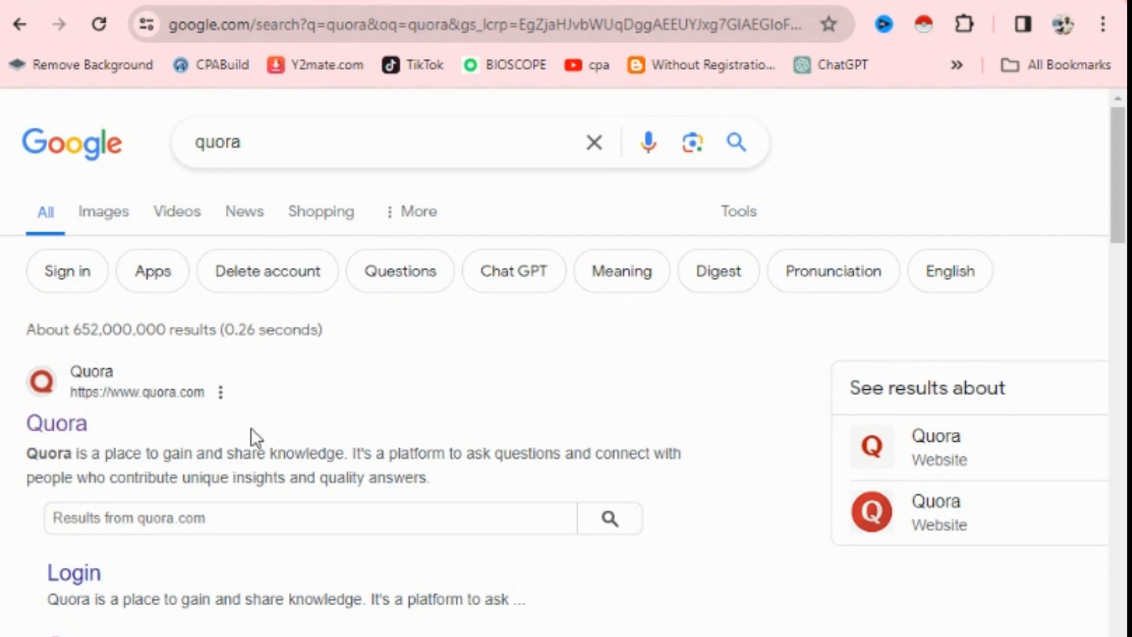
pyautogui.click(172, 395)
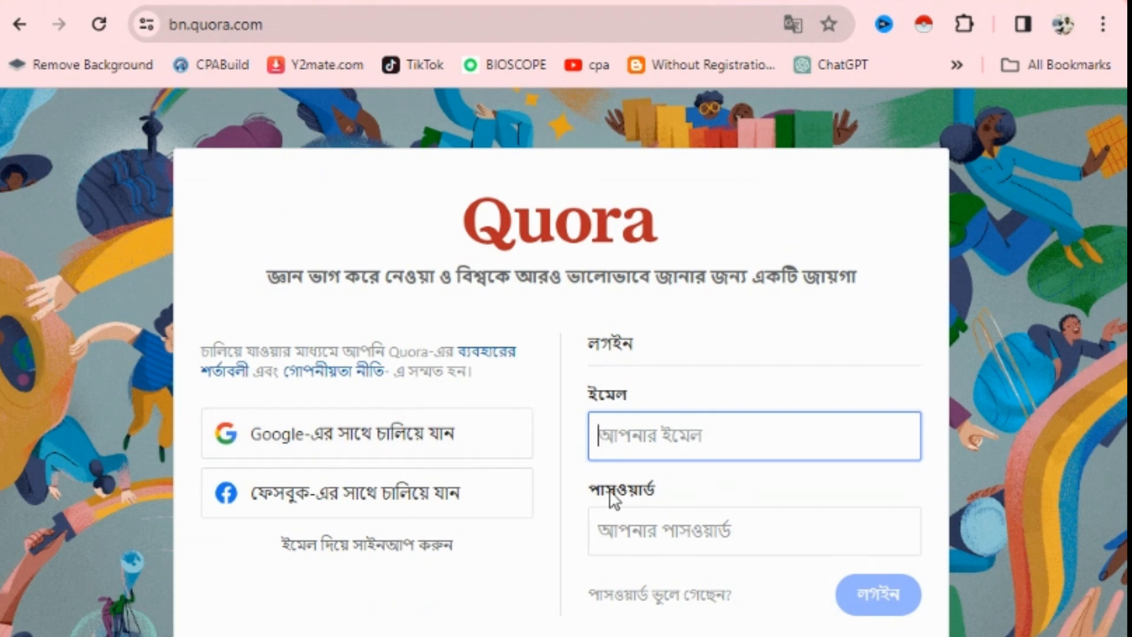
# Change the display language of the Quora login page to English.
pyautogui.click(771, 553)
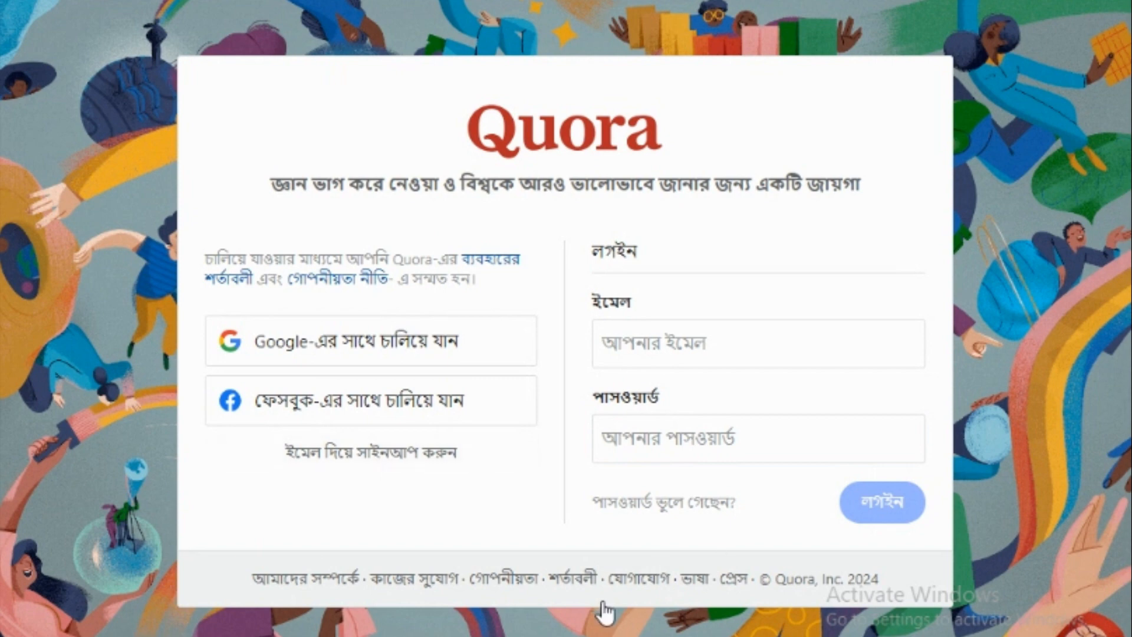
pyautogui.click(694, 580)
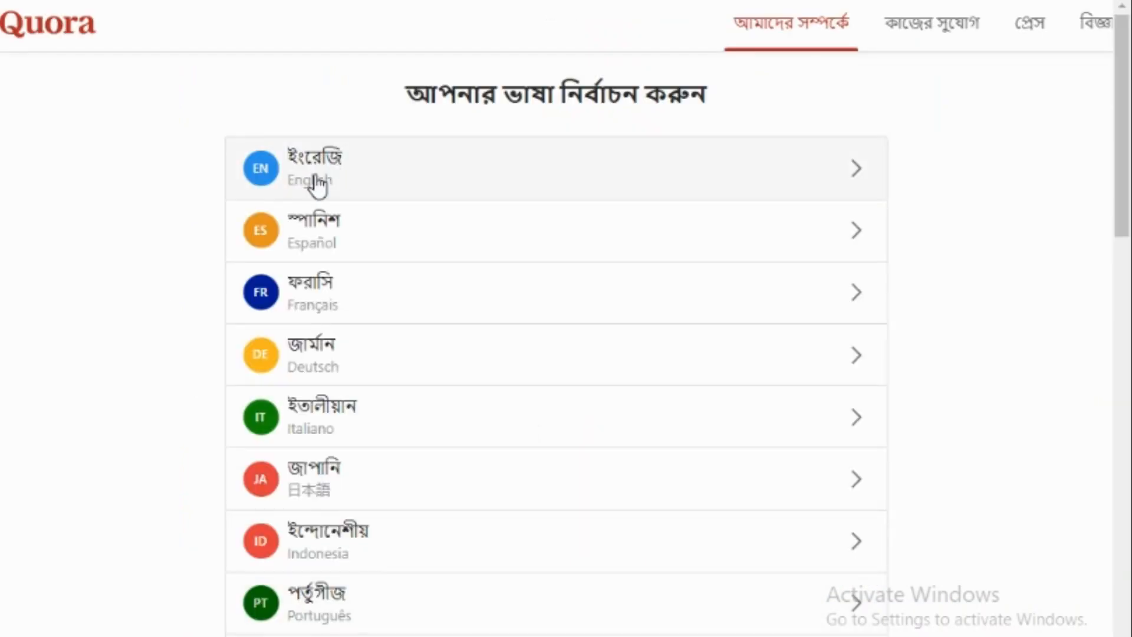
pyautogui.click(456, 294)
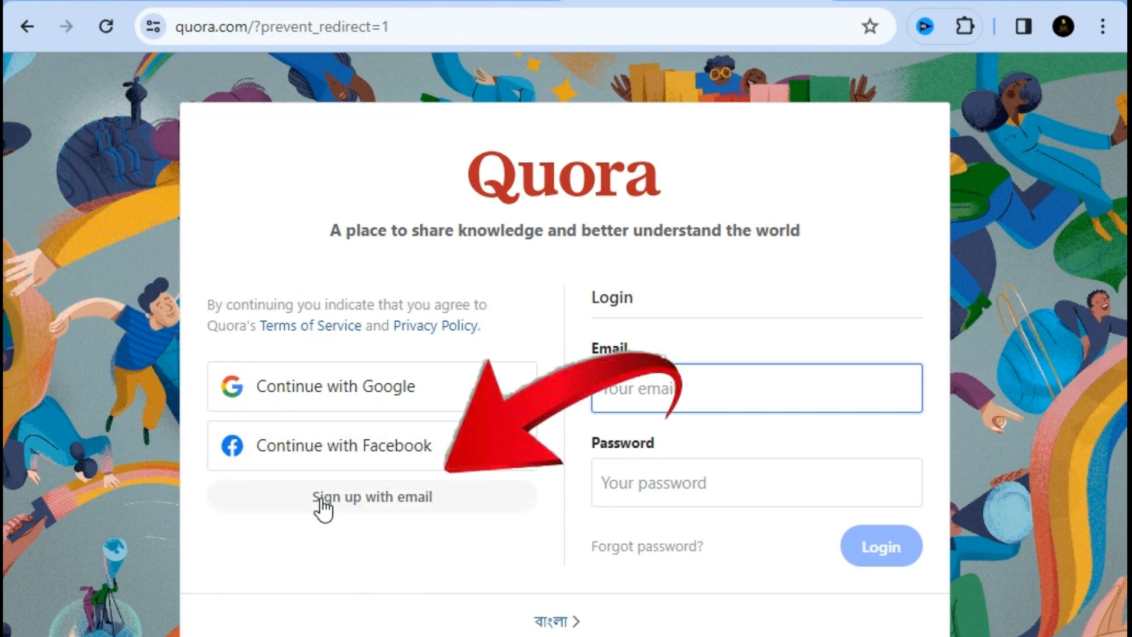
# Start a sign-up with email and submit the account holder's full name and email address.
pyautogui.click(395, 498)
pyautogui.click(305, 457)
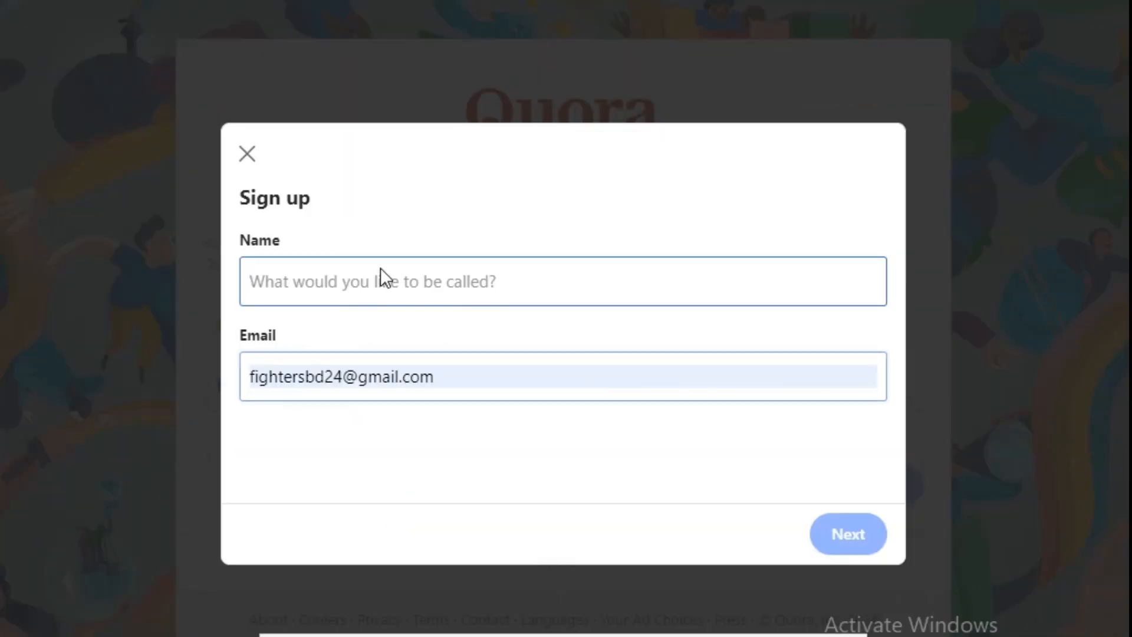
pyautogui.click(381, 279)
pyautogui.click(419, 328)
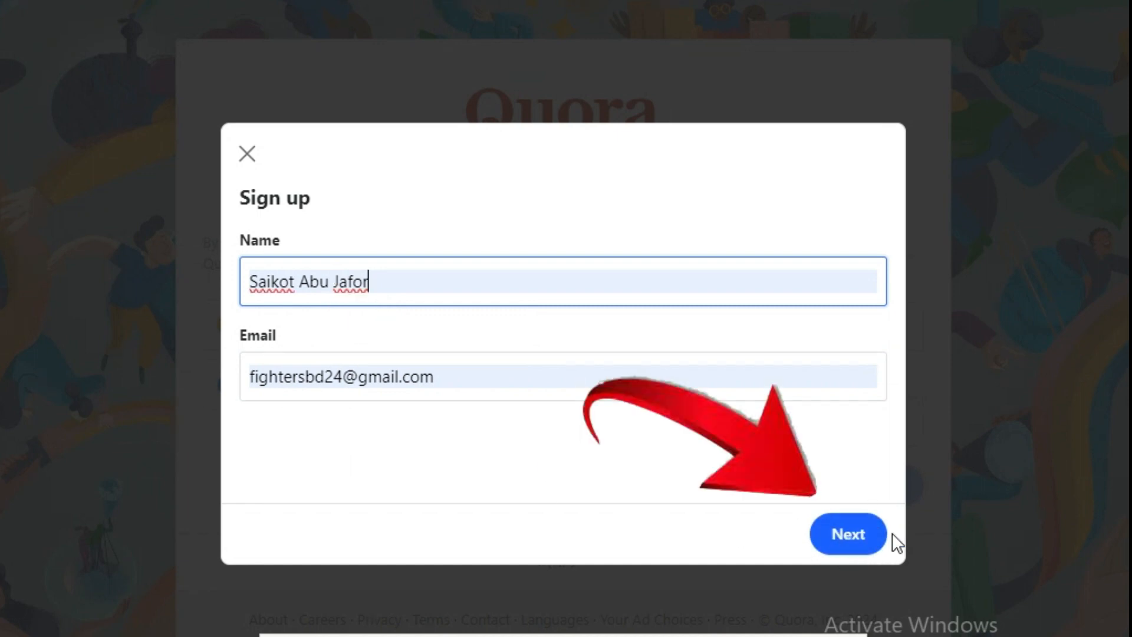
pyautogui.click(846, 541)
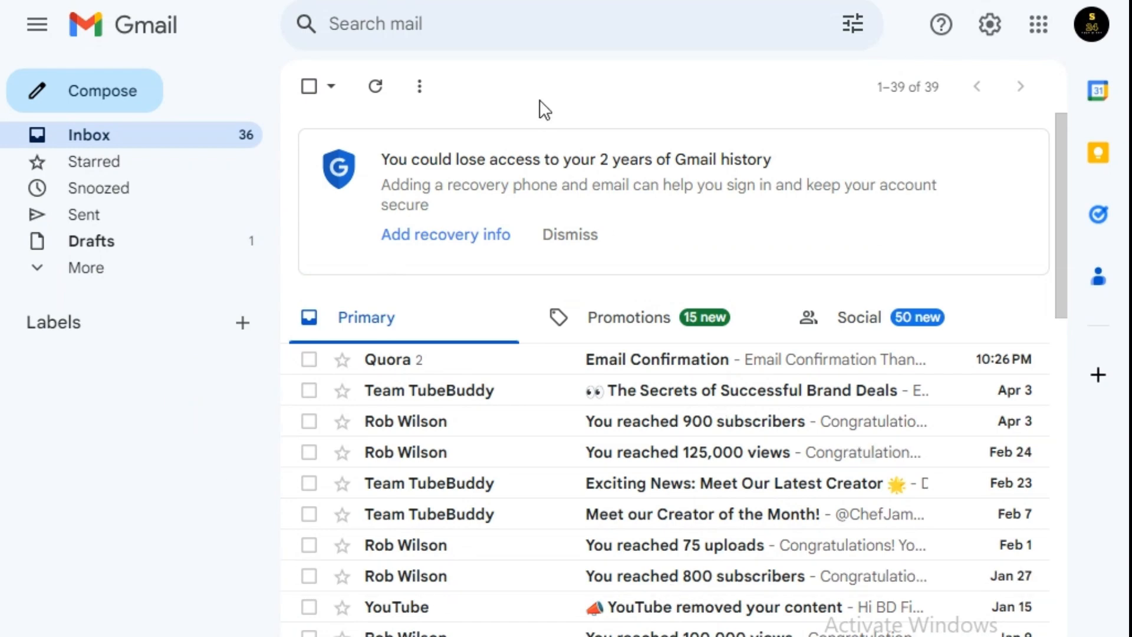
pyautogui.click(623, 362)
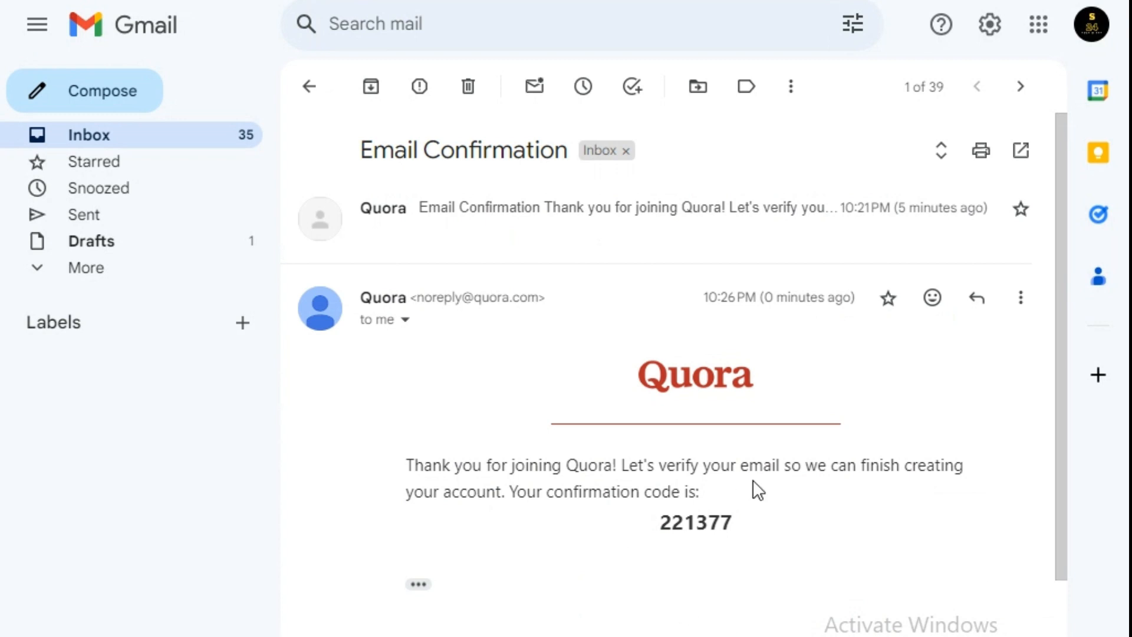
pyautogui.moveTo(731, 523); pyautogui.dragTo(664, 532)
pyautogui.hotkey('ctrl', 'c')
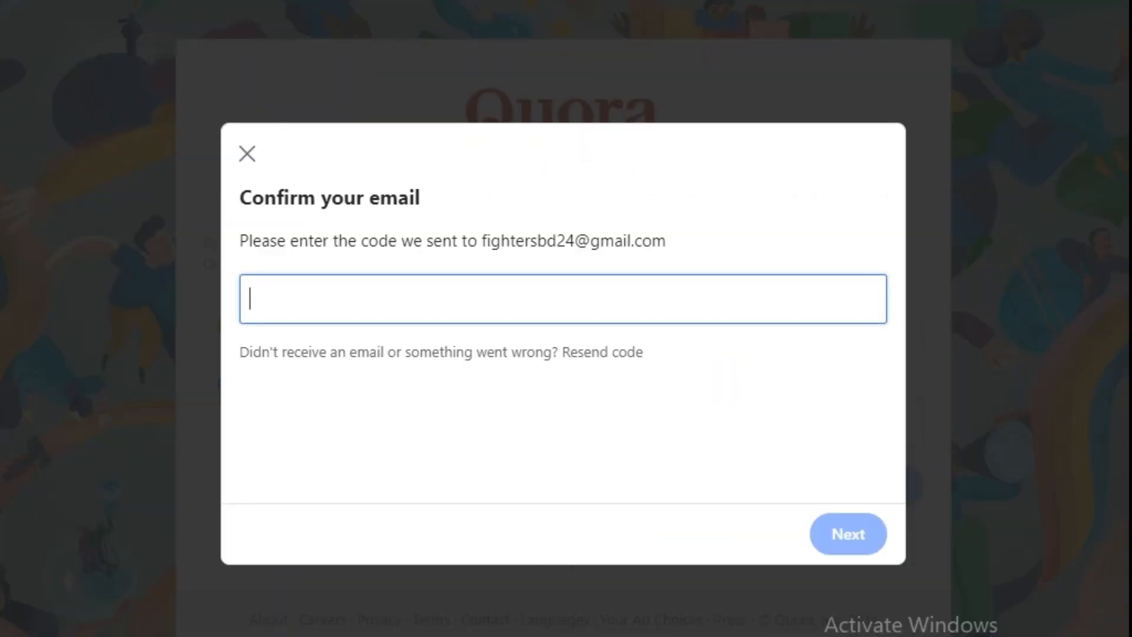
pyautogui.click(498, 293)
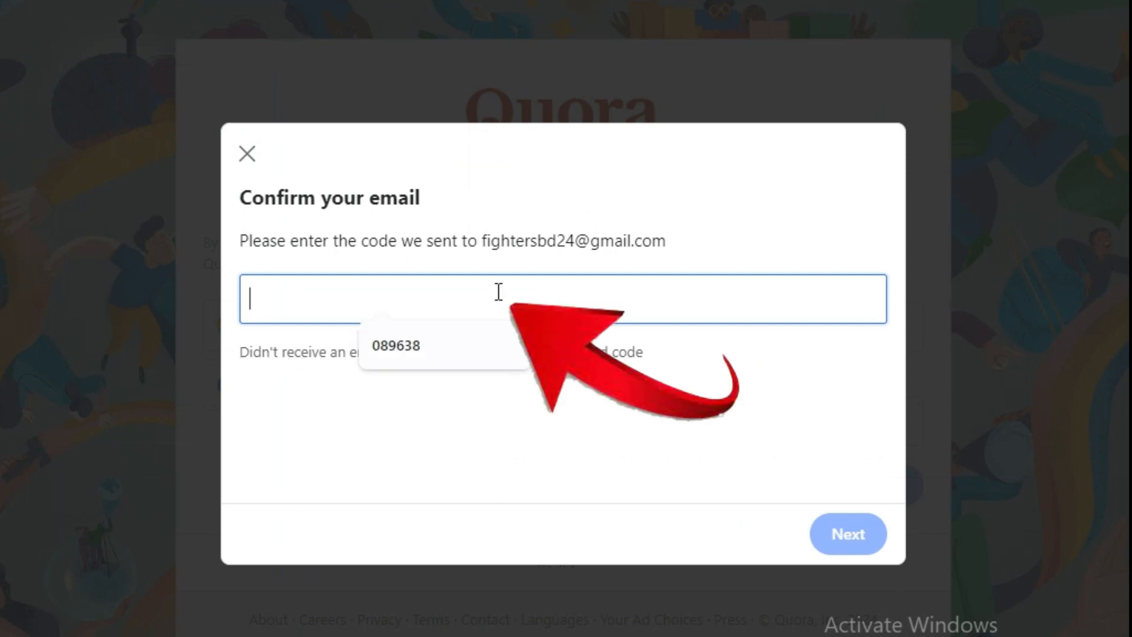
pyautogui.hotkey('ctrl', 'v')
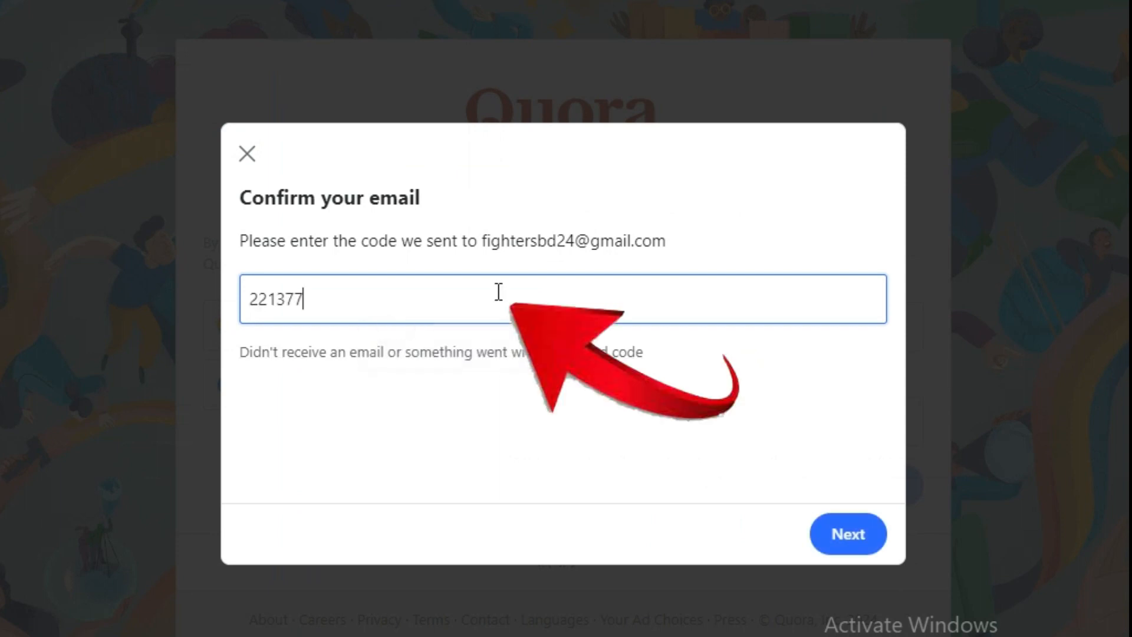
pyautogui.click(849, 537)
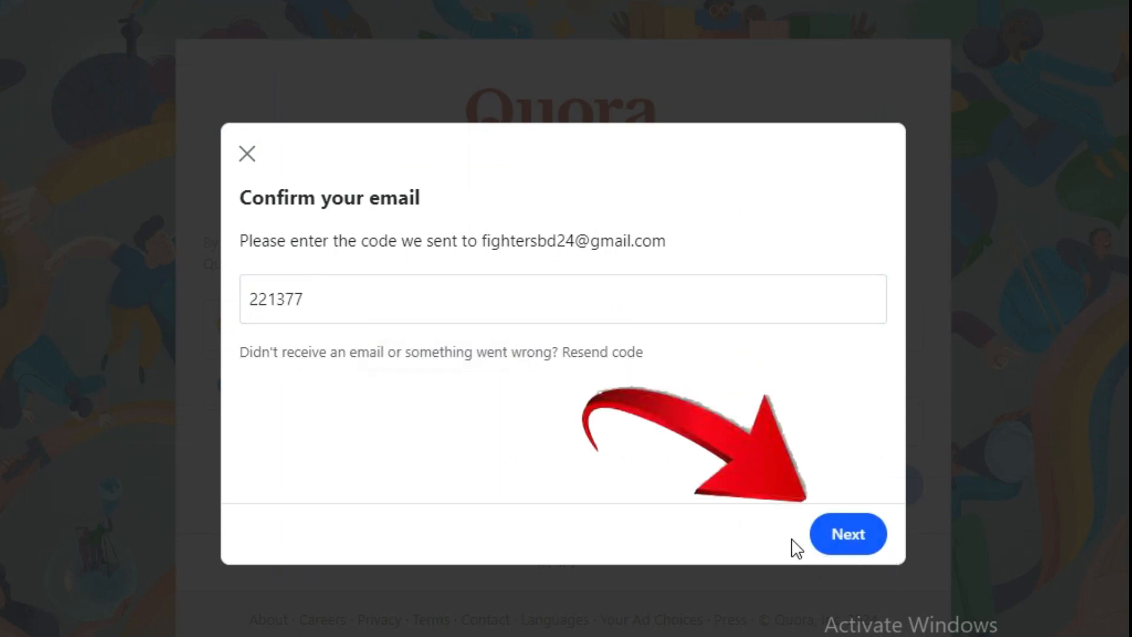
pyautogui.click(849, 533)
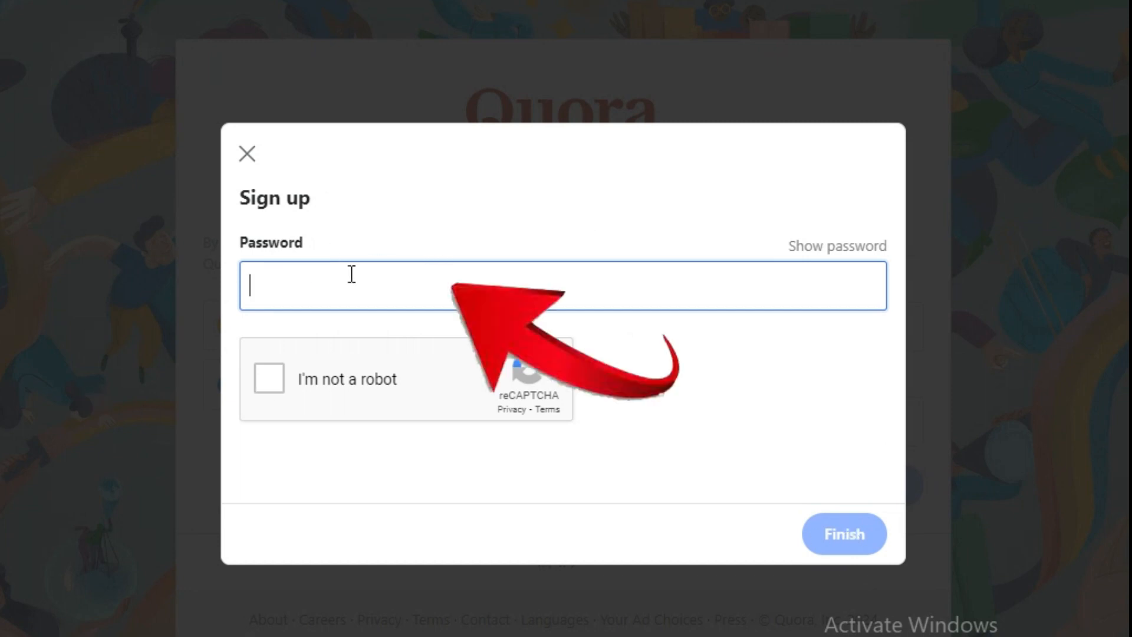
# Complete the sign-up with the account password and the reCAPTCHA check, and save the password in the browser.
pyautogui.hotkey('ctrl', 'v')
pyautogui.click(268, 378)
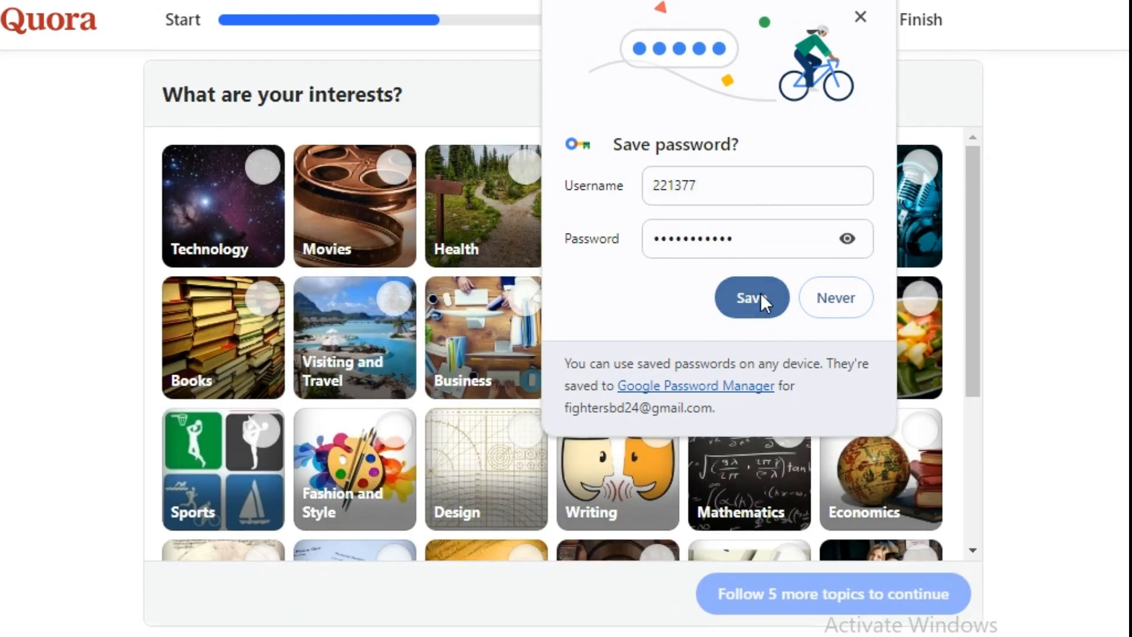
pyautogui.click(760, 292)
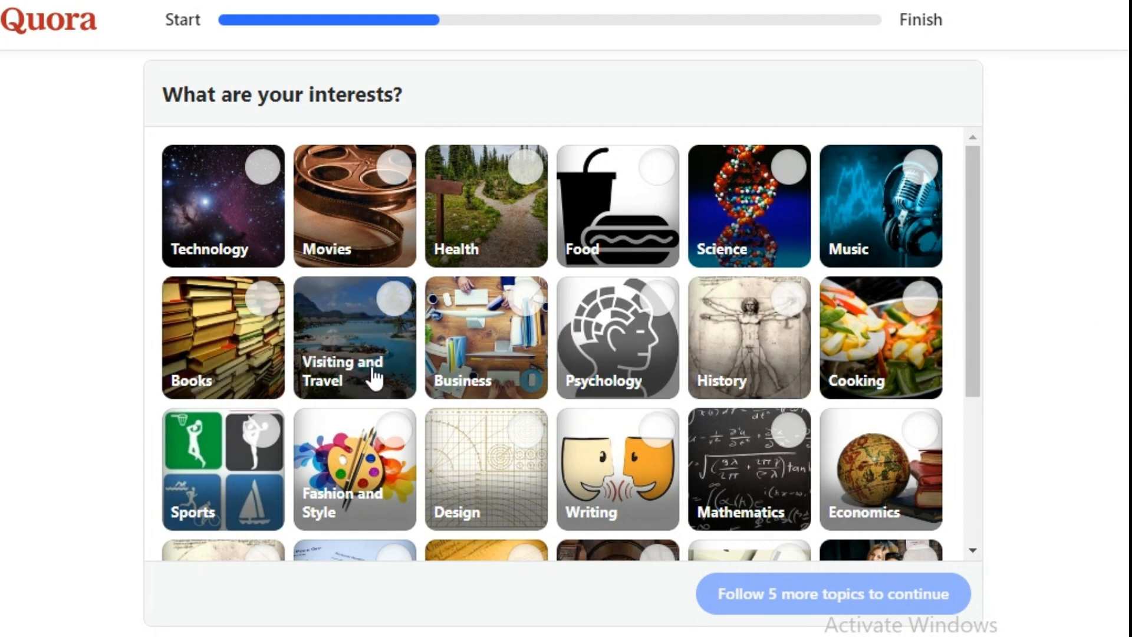
# Select Health, History, Visiting and Travel, and Books as interests.
pyautogui.click(463, 246)
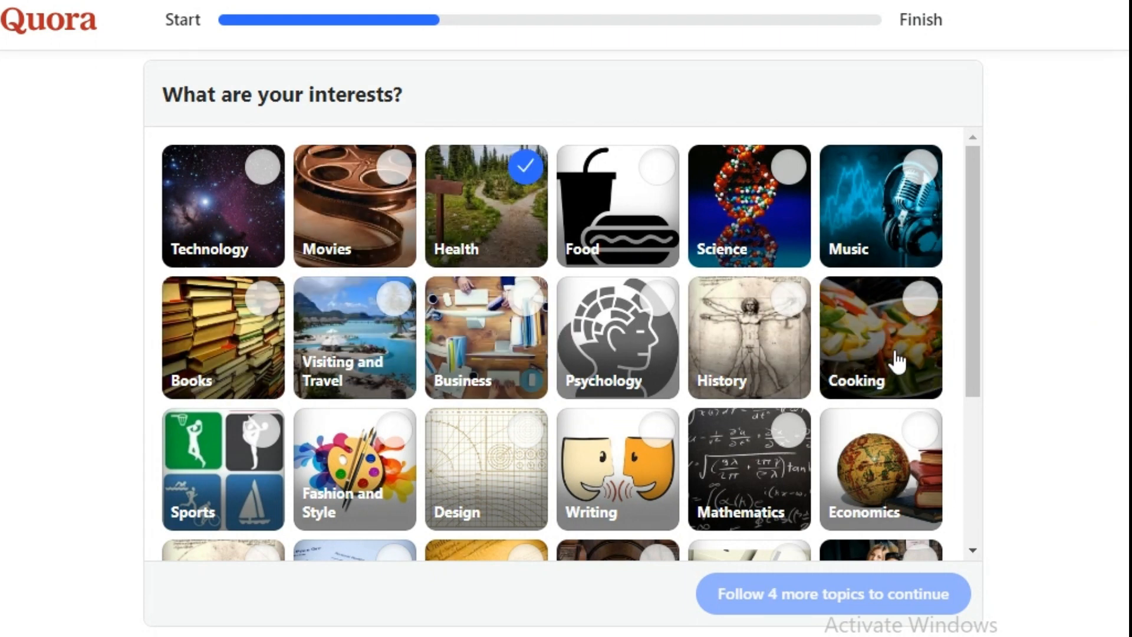
pyautogui.click(747, 380)
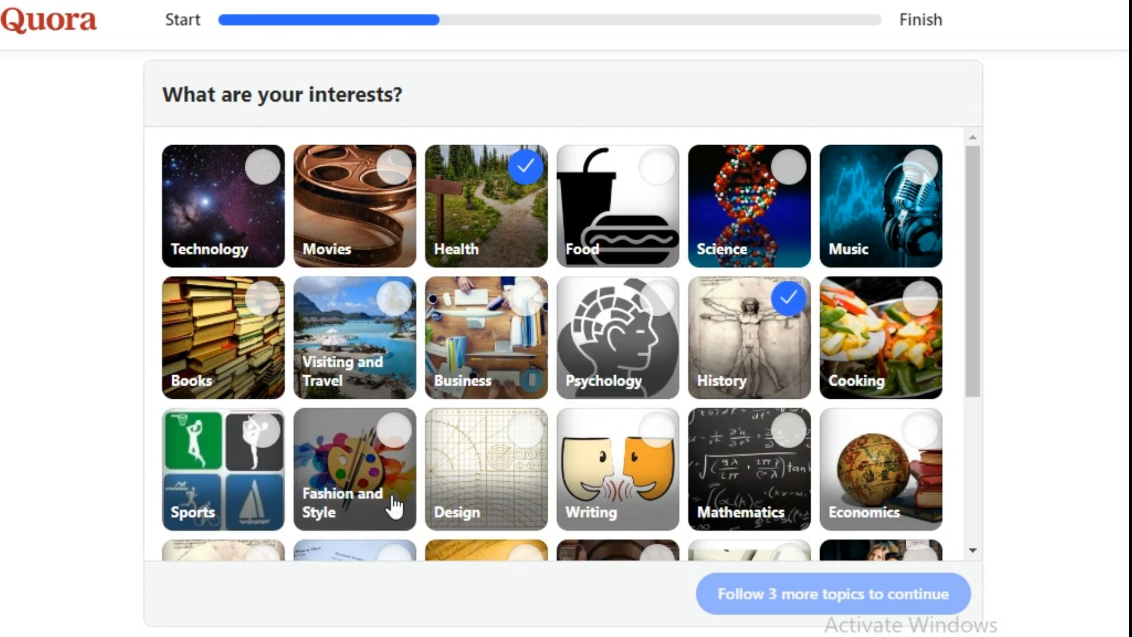
pyautogui.click(345, 372)
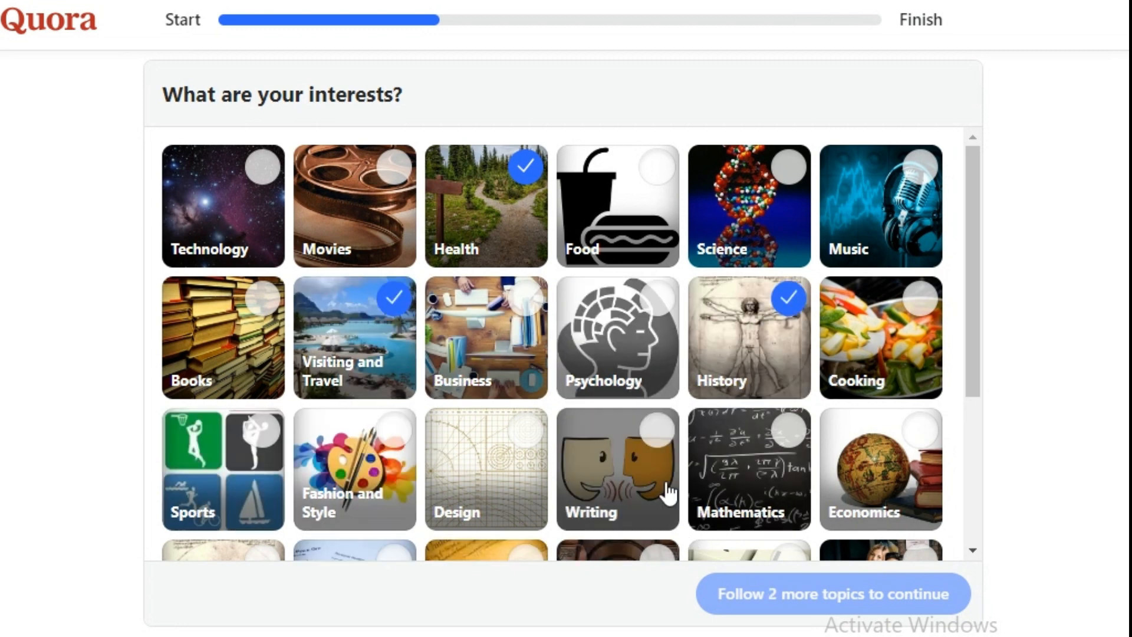
pyautogui.click(258, 372)
# Add Philosophy, Politics, Marketing, Fine Art and Literature to the interests and continue to the home feed.
pyautogui.scroll(-4, 685, 370)
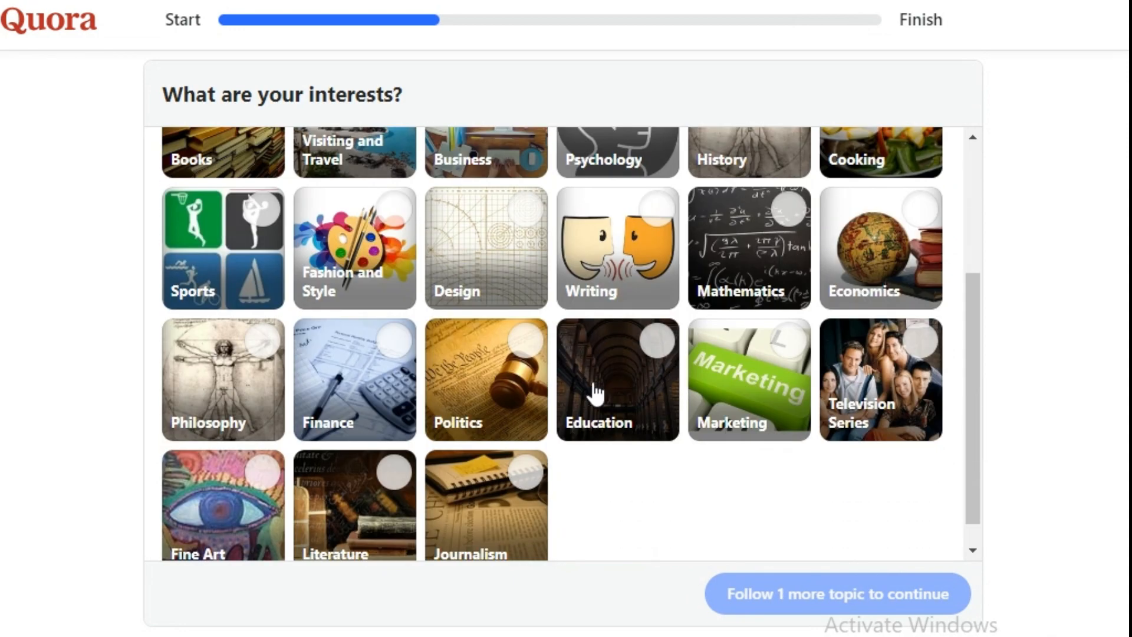
pyautogui.click(236, 420)
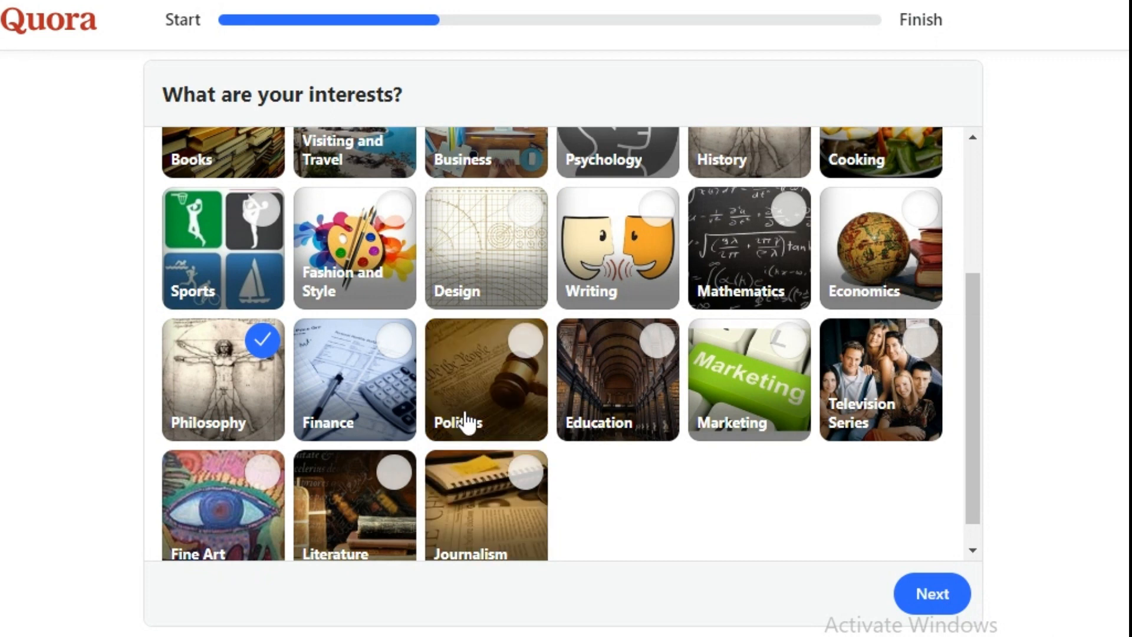
pyautogui.click(468, 423)
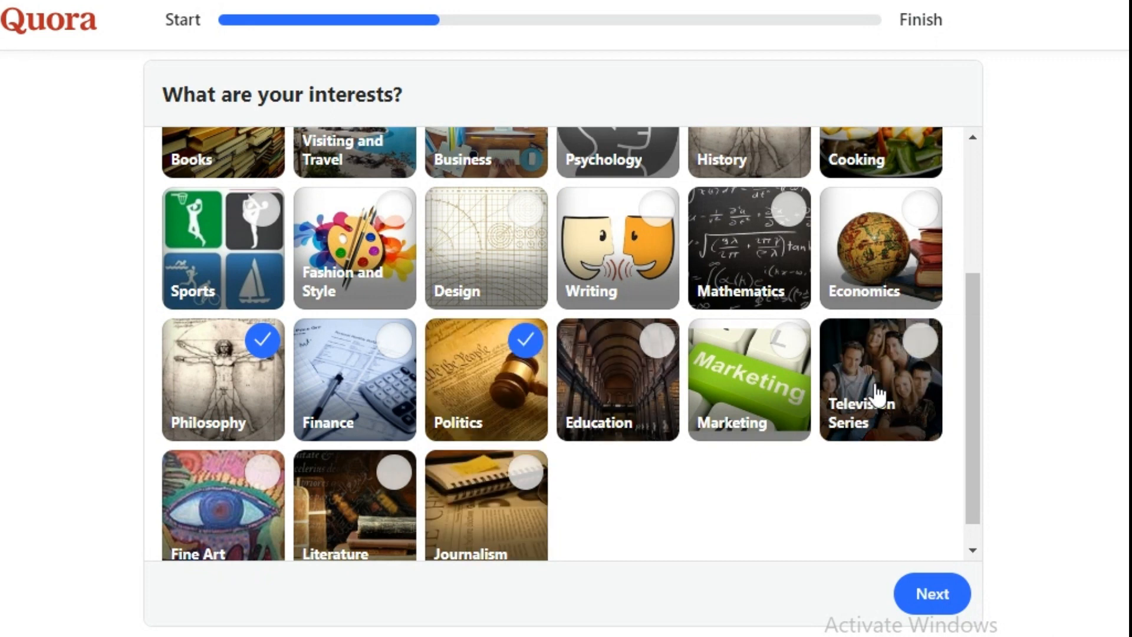
pyautogui.click(750, 399)
pyautogui.scroll(-1, 505, 485)
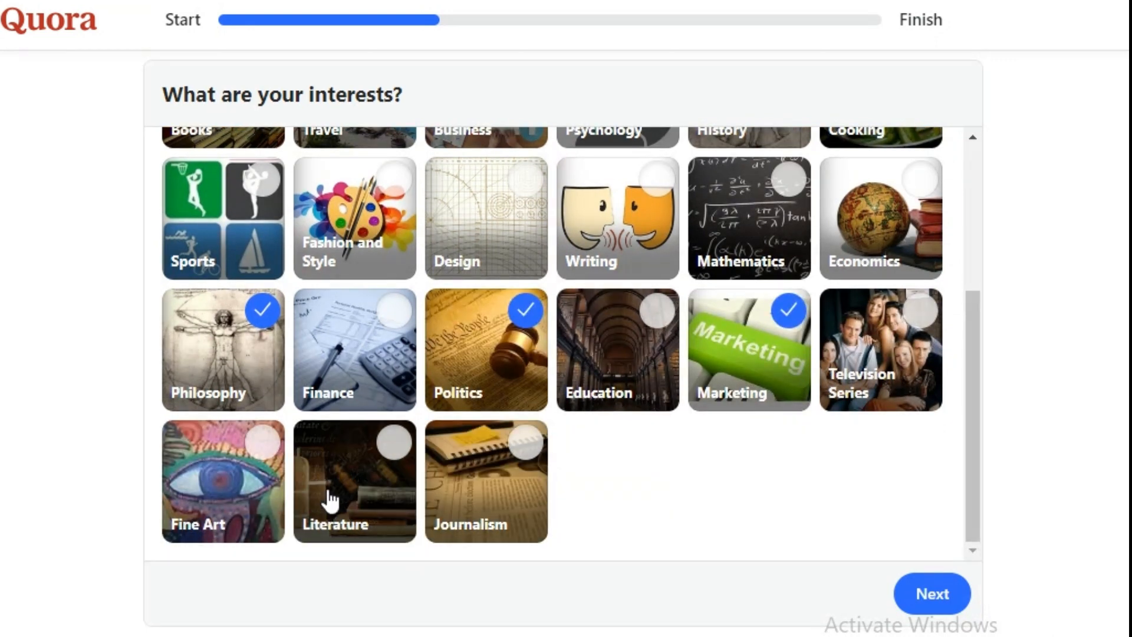
pyautogui.click(253, 492)
pyautogui.click(336, 505)
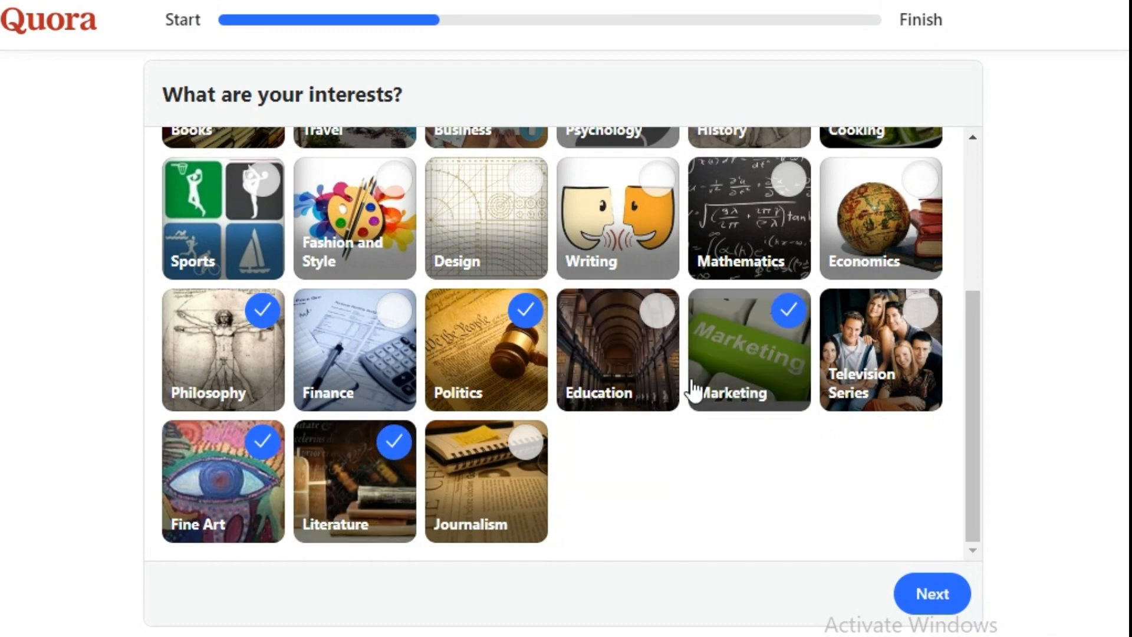
pyautogui.scroll(4, 690, 386)
pyautogui.scroll(-4, 793, 397)
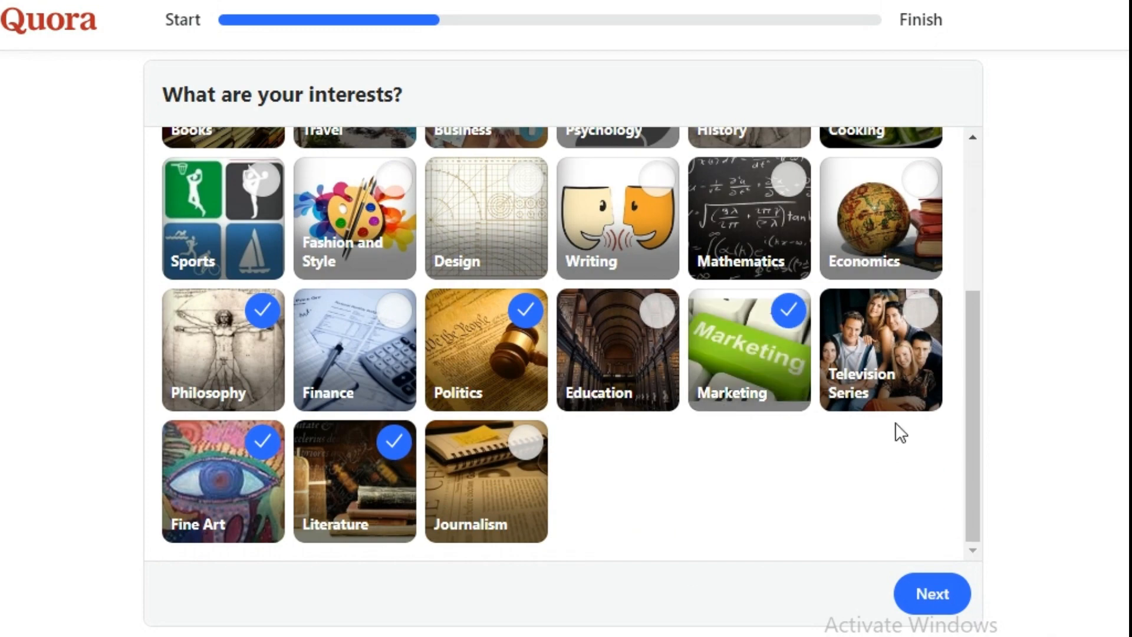
pyautogui.click(938, 594)
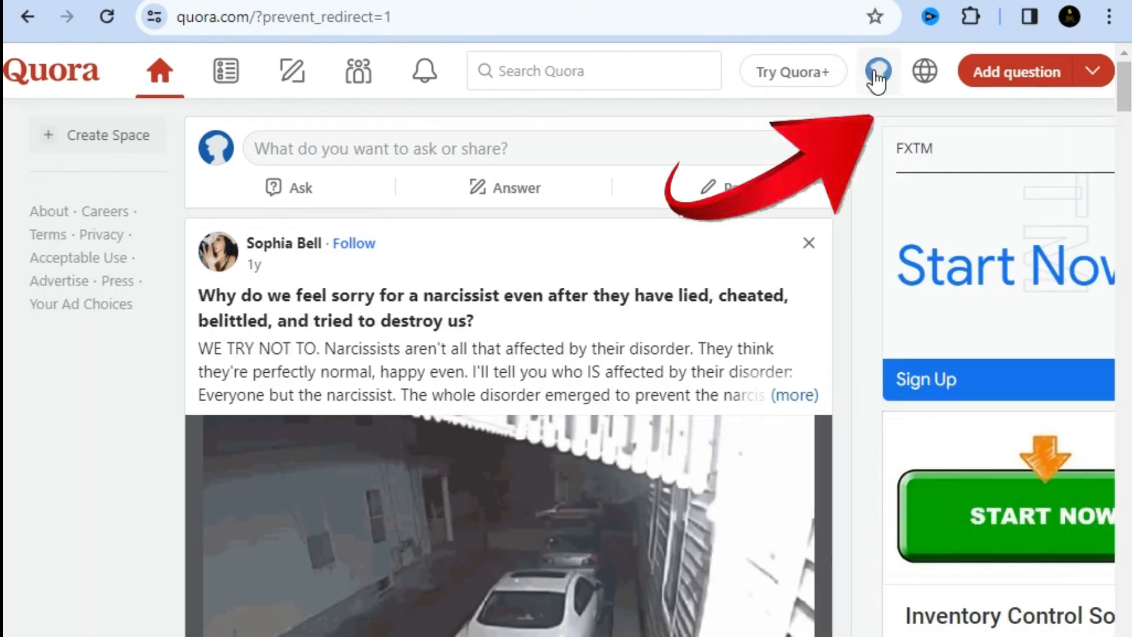
# Open the account's own profile page and upload a portrait image from the computer as the profile photo.
pyautogui.click(876, 72)
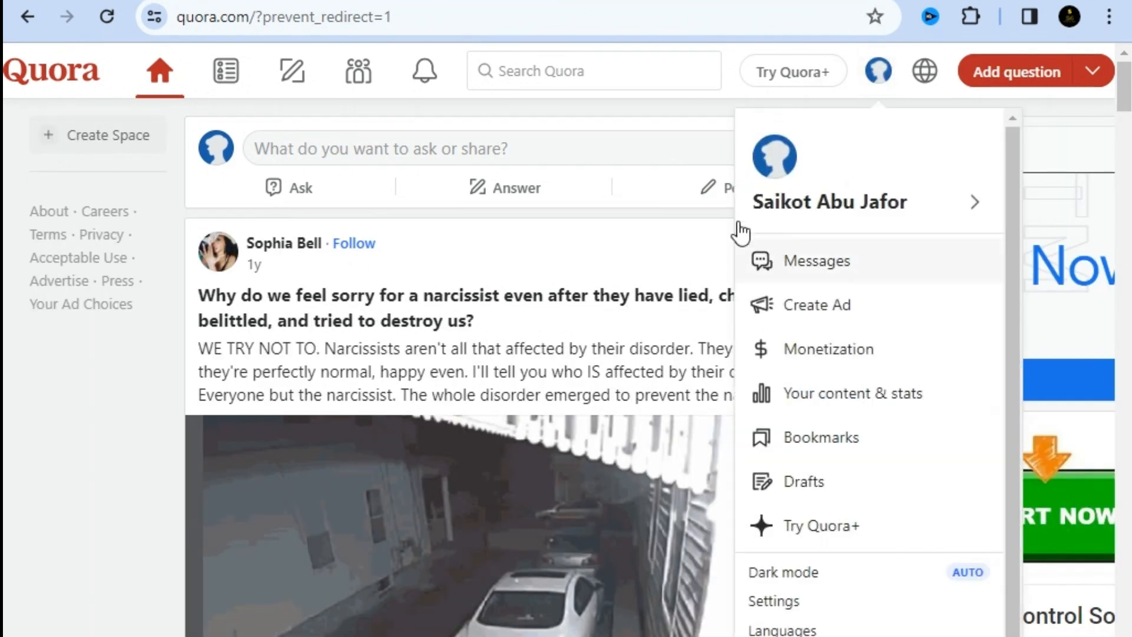
pyautogui.click(866, 201)
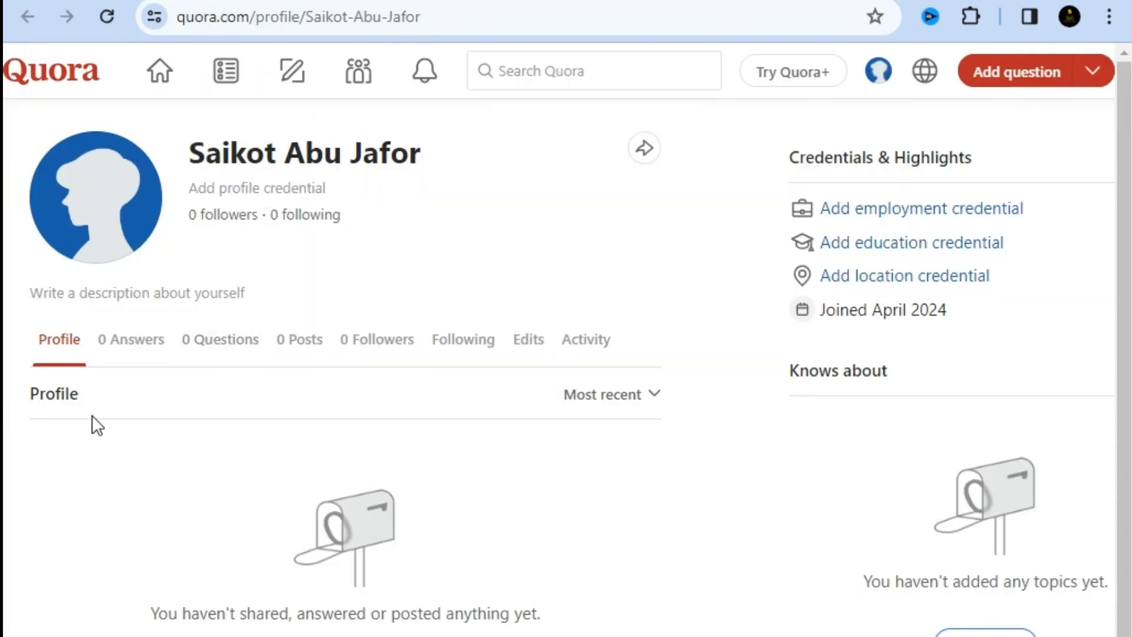
pyautogui.moveTo(112, 253)
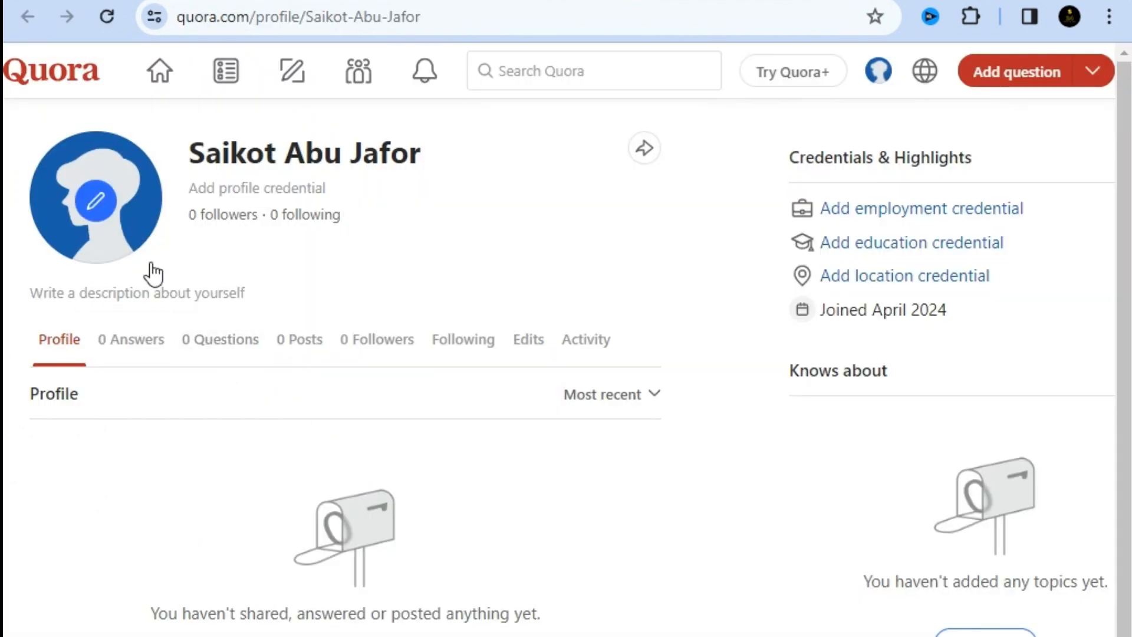
pyautogui.click(96, 197)
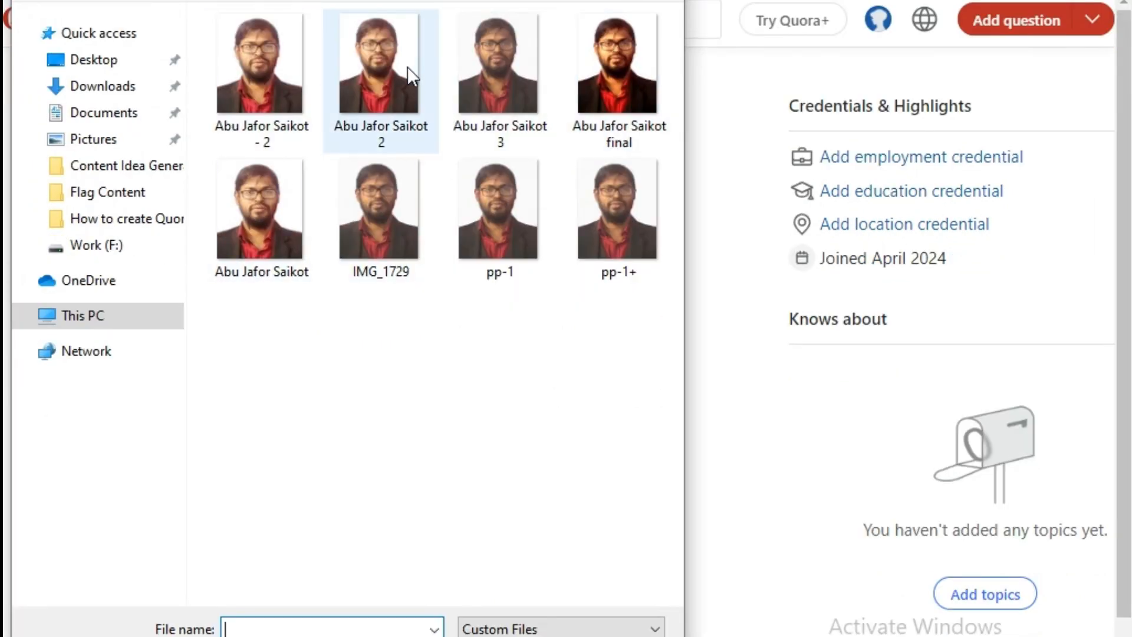
pyautogui.click(408, 66)
pyautogui.click(510, 636)
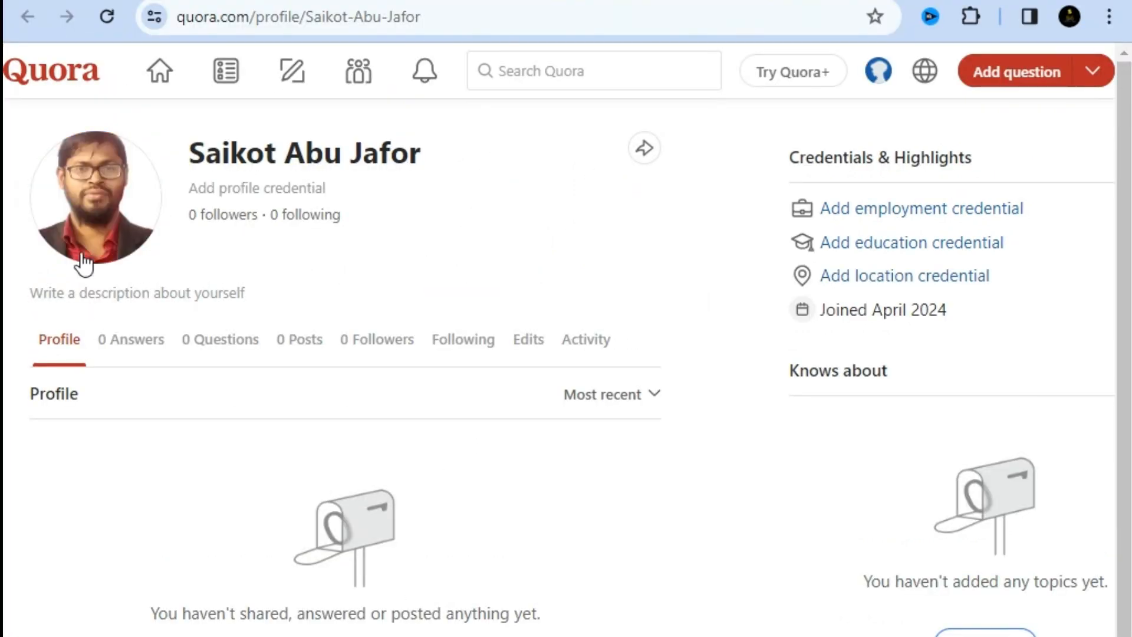
pyautogui.moveTo(93, 234)
pyautogui.moveTo(441, 166)
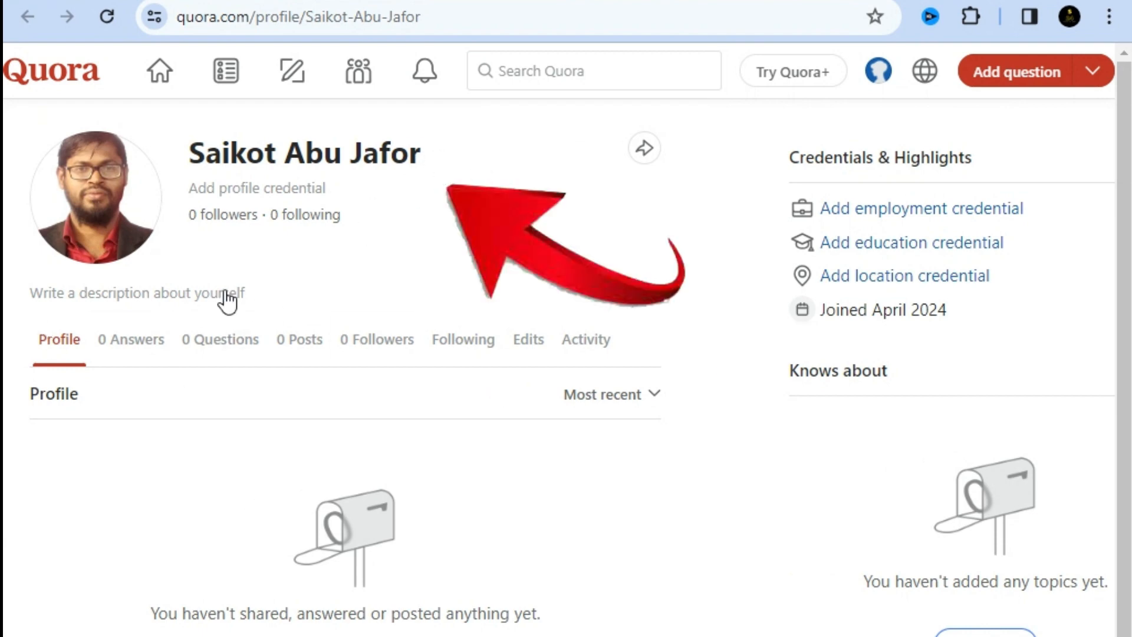
# Write "I am a digital marketer." as the profile description and save it.
pyautogui.moveTo(112, 272)
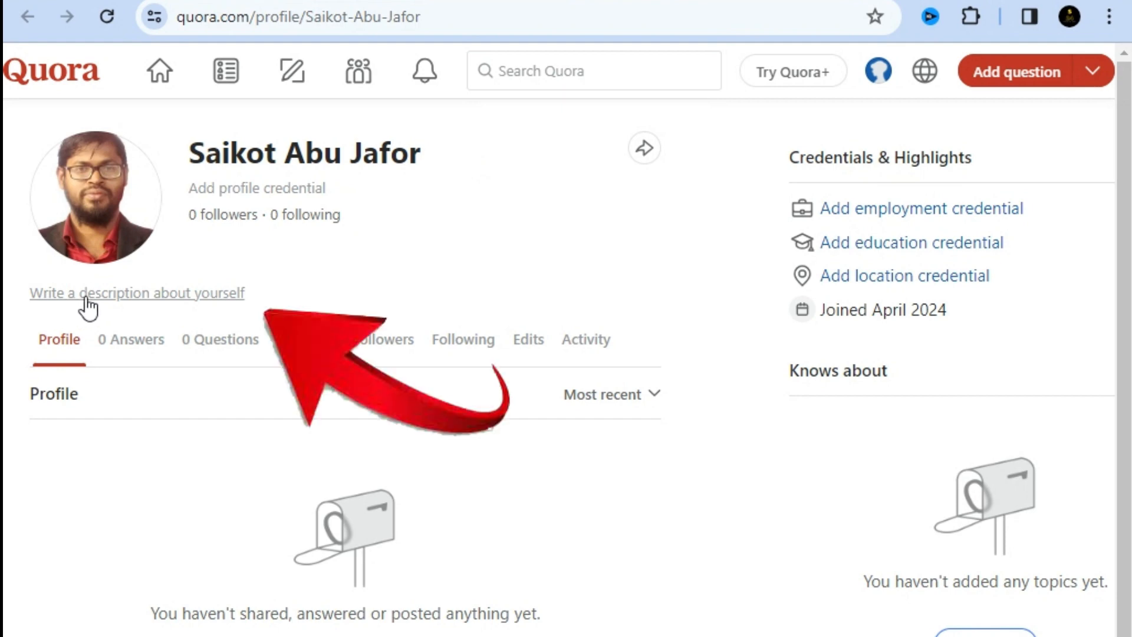
pyautogui.click(182, 299)
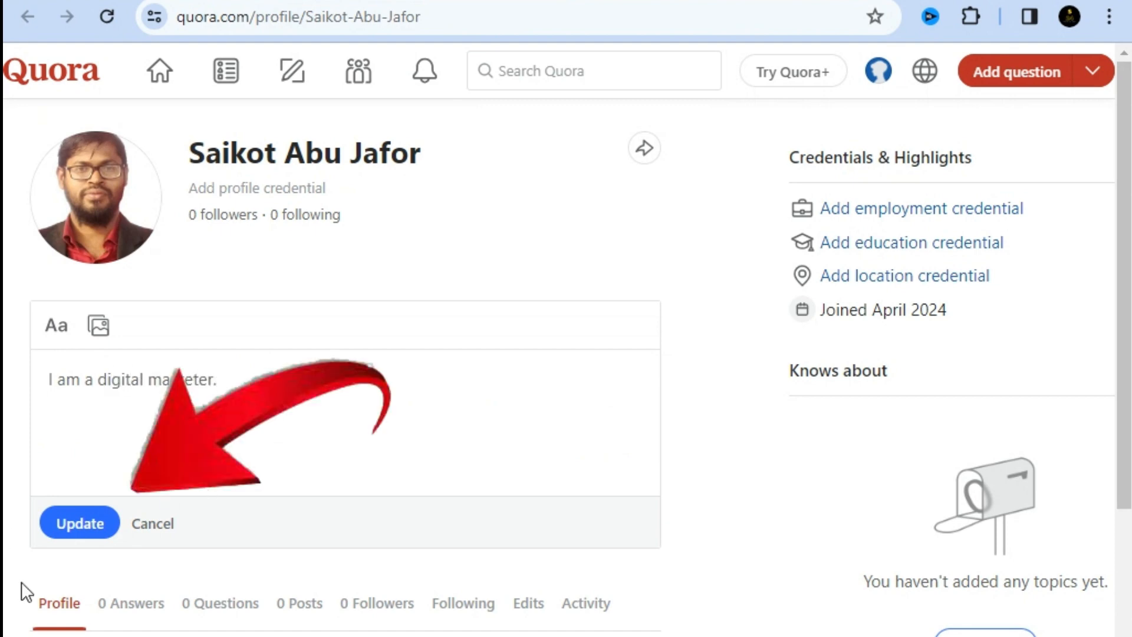
pyautogui.click(81, 523)
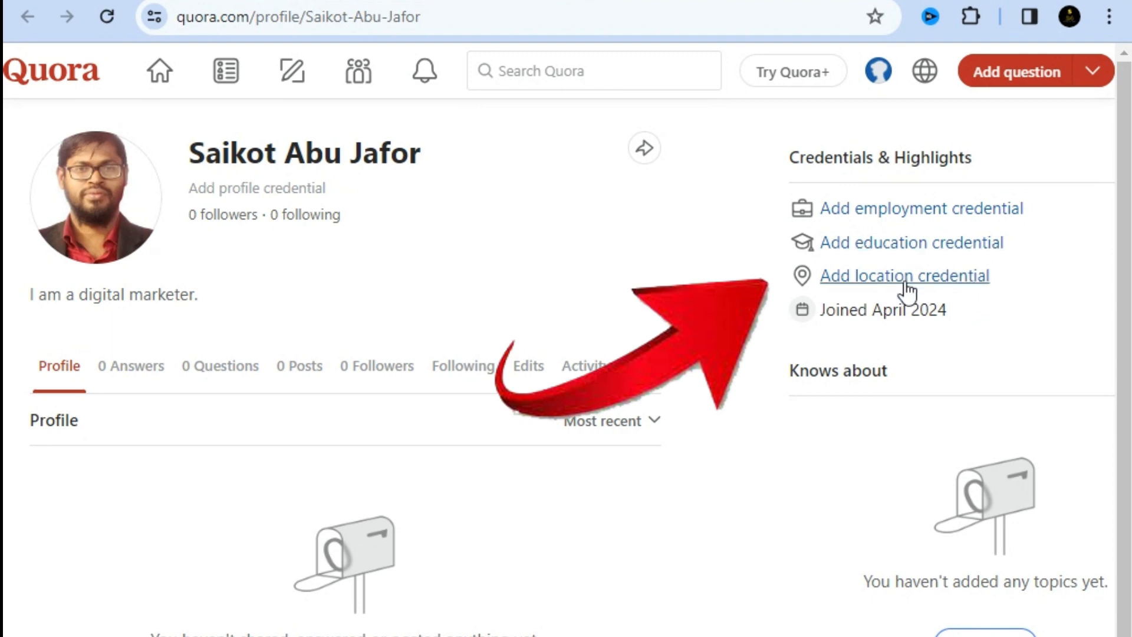
# Start a location credential, search for and choose Narayanganj as the location, and mark it as the current place of residence.
pyautogui.click(943, 279)
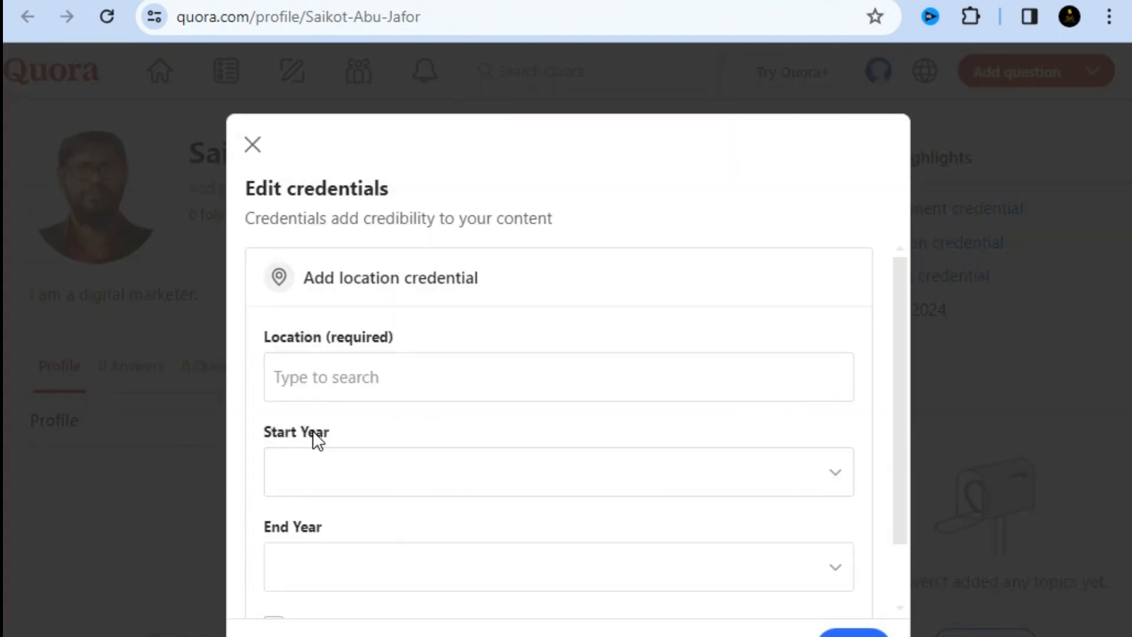
pyautogui.click(396, 365)
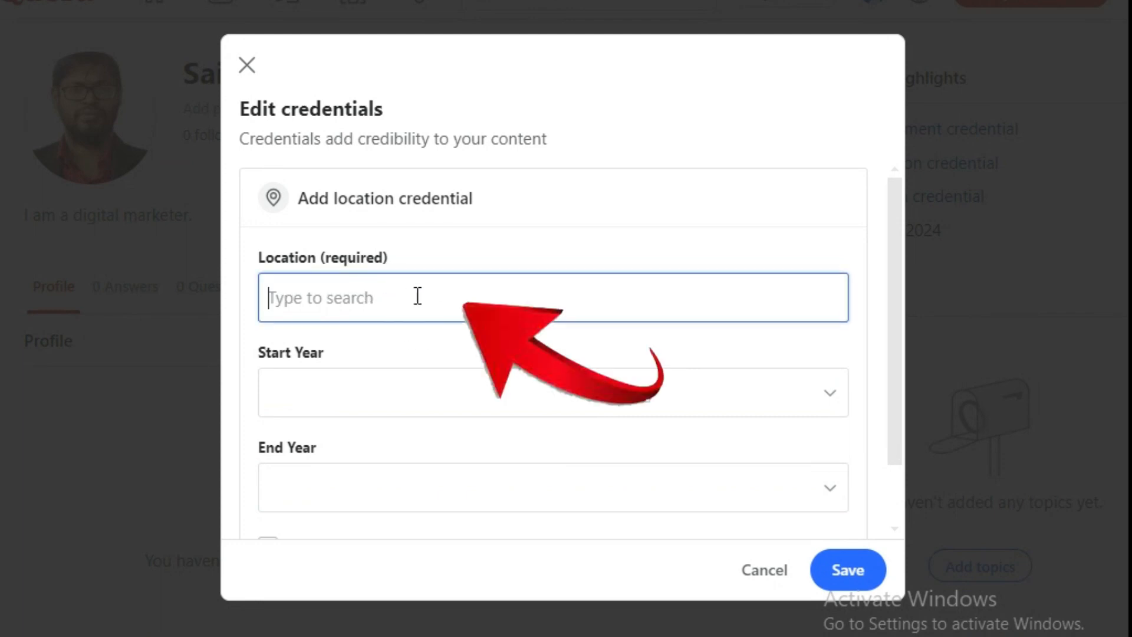
pyautogui.write('Na')
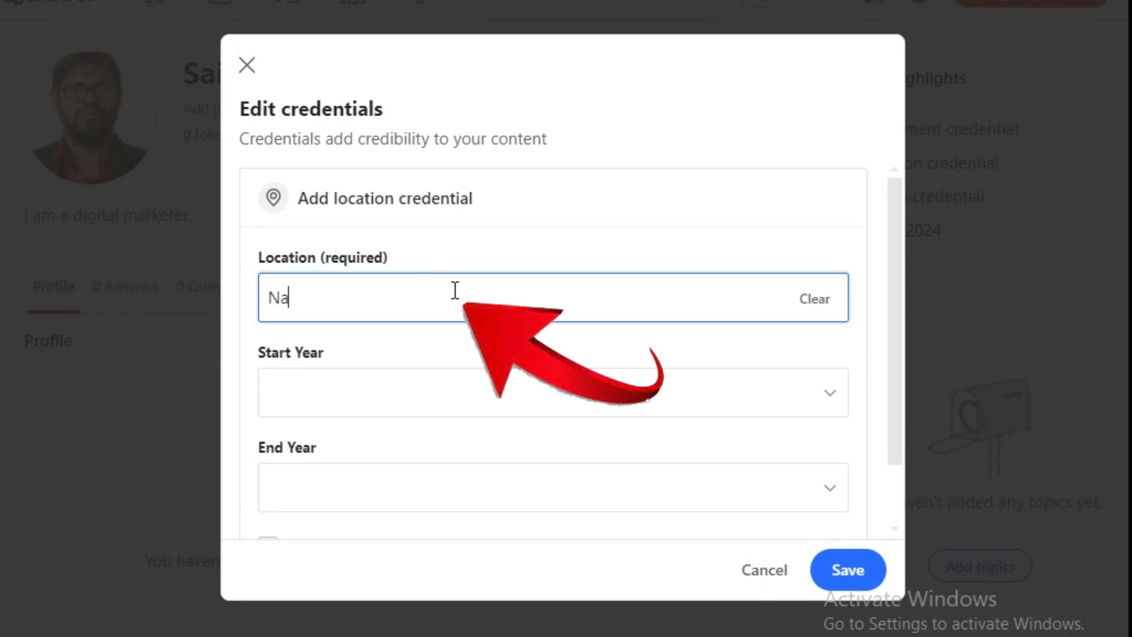
pyautogui.write('rayanga')
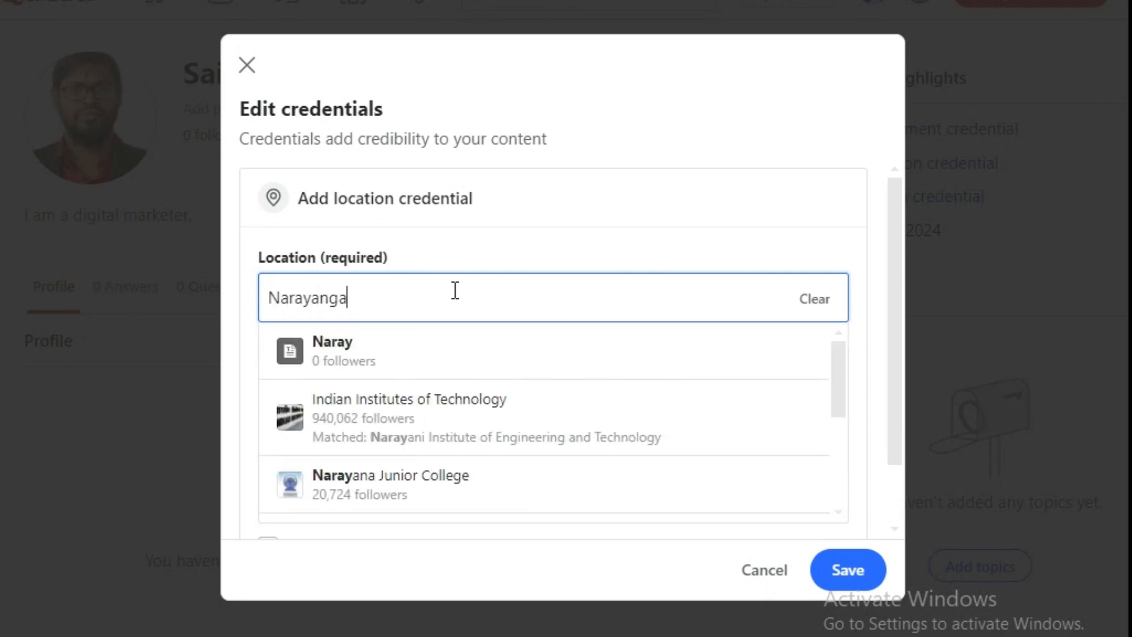
pyautogui.write('nj, ban')
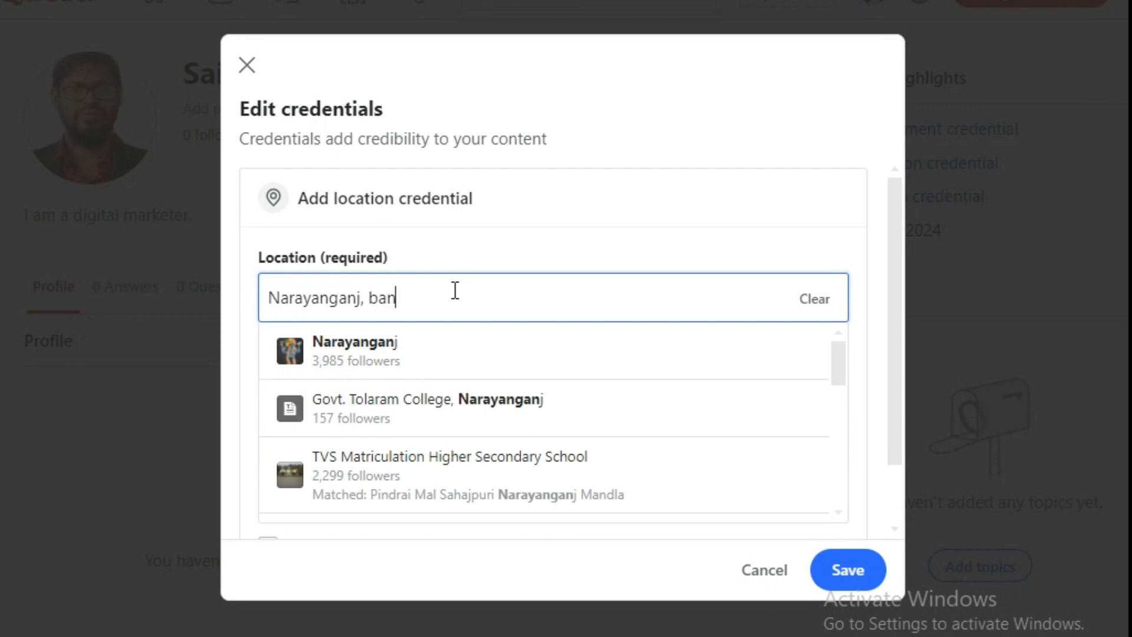
pyautogui.click(372, 362)
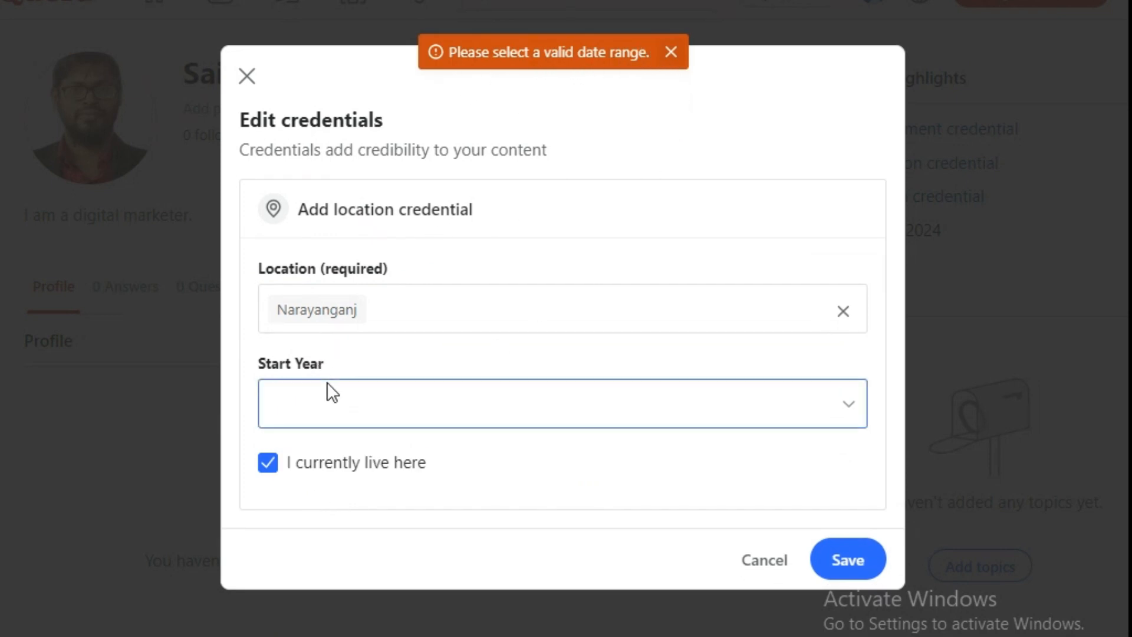
# Set the location credential's start year to 1986, save the credential, and return to the home feed.
pyautogui.click(321, 405)
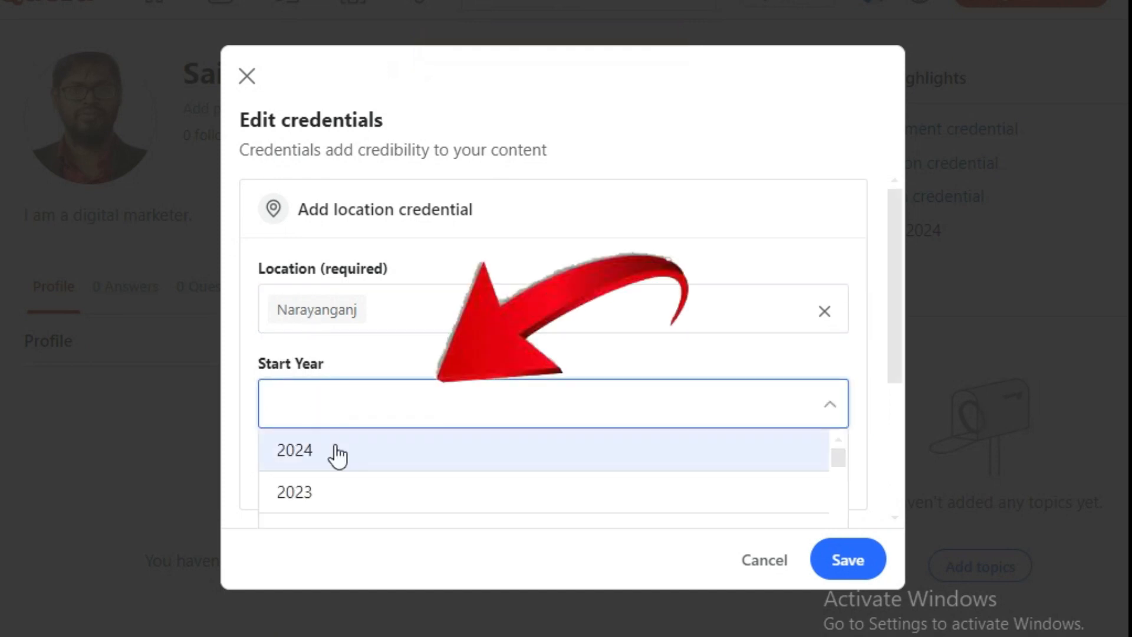
pyautogui.scroll(-15, 341, 463)
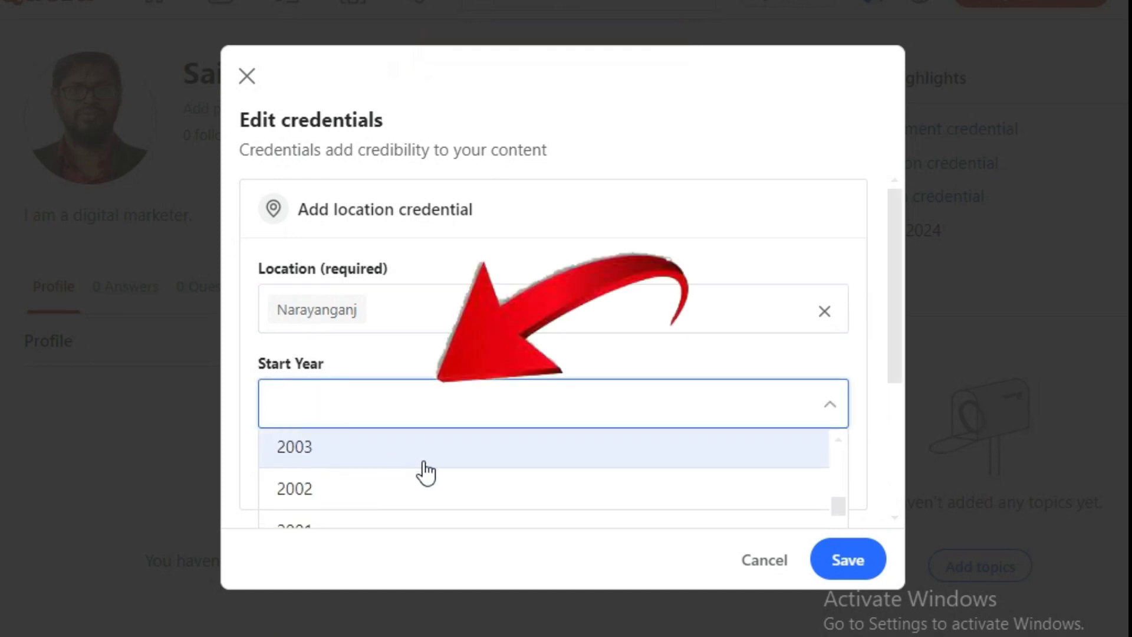
pyautogui.scroll(-17, 415, 468)
pyautogui.scroll(-6, 423, 473)
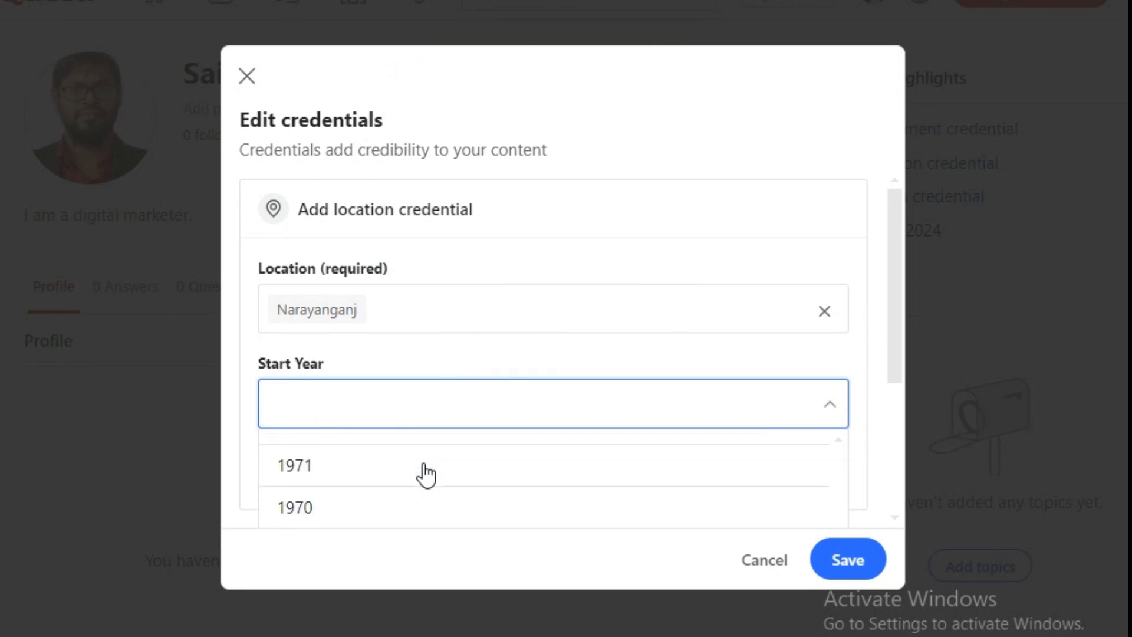
pyautogui.scroll(6, 417, 469)
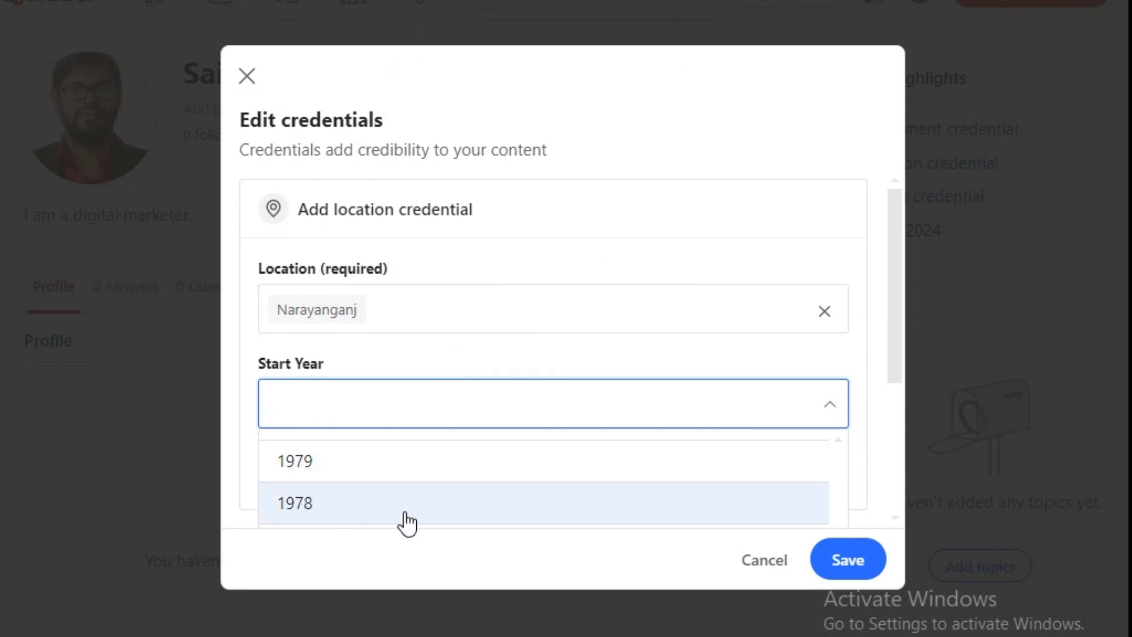
pyautogui.scroll(6, 399, 522)
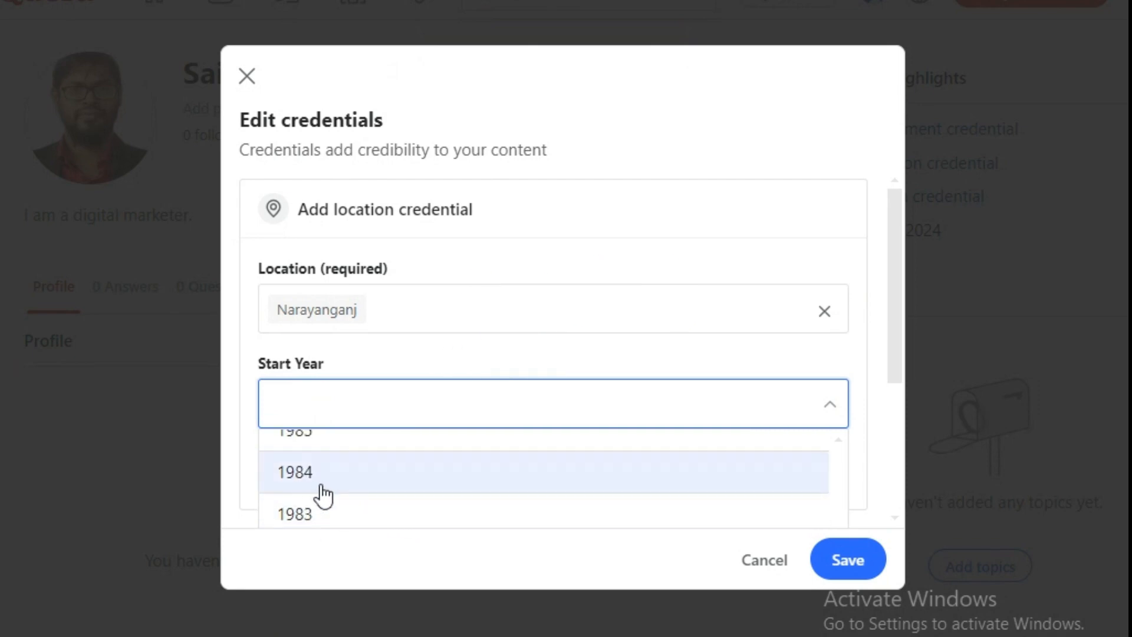
pyautogui.scroll(3, 319, 493)
pyautogui.click(321, 499)
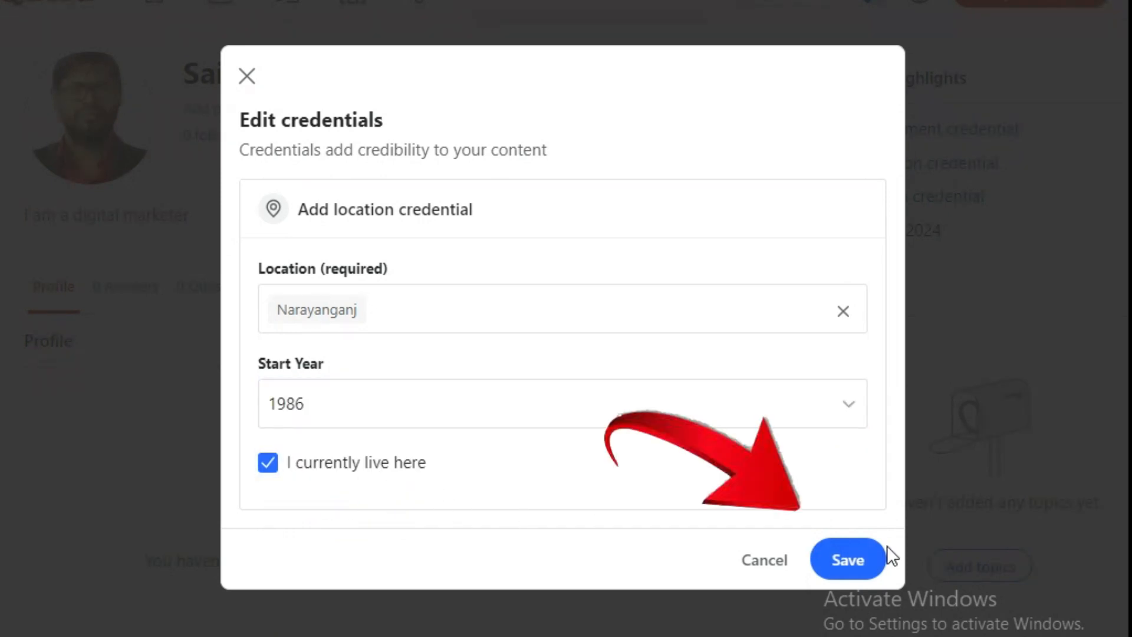
pyautogui.click(833, 561)
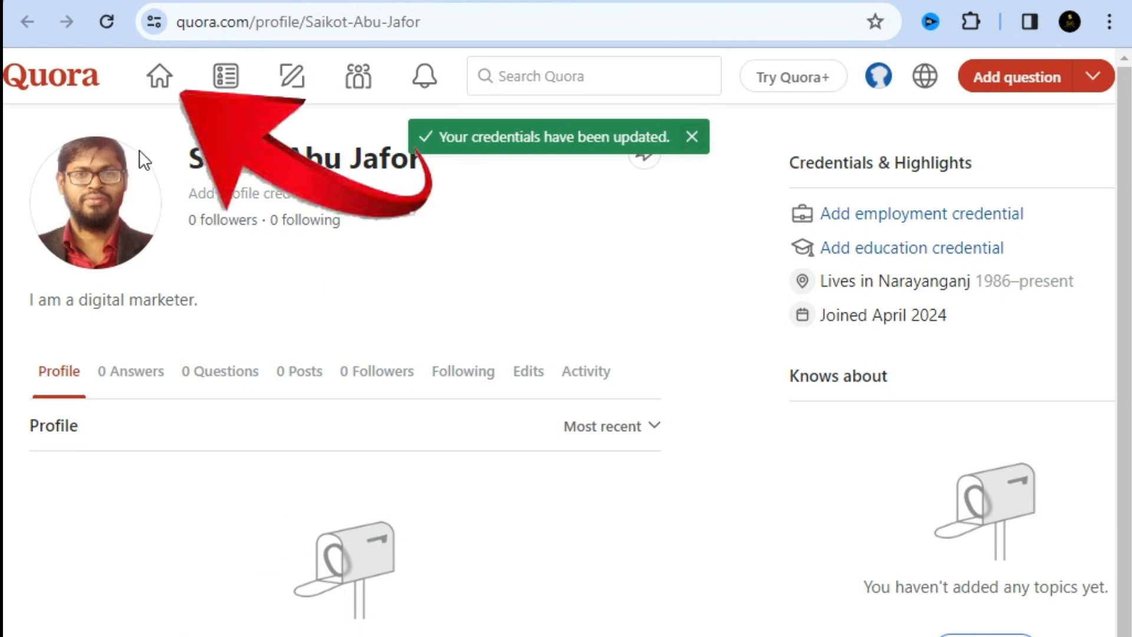
pyautogui.click(160, 79)
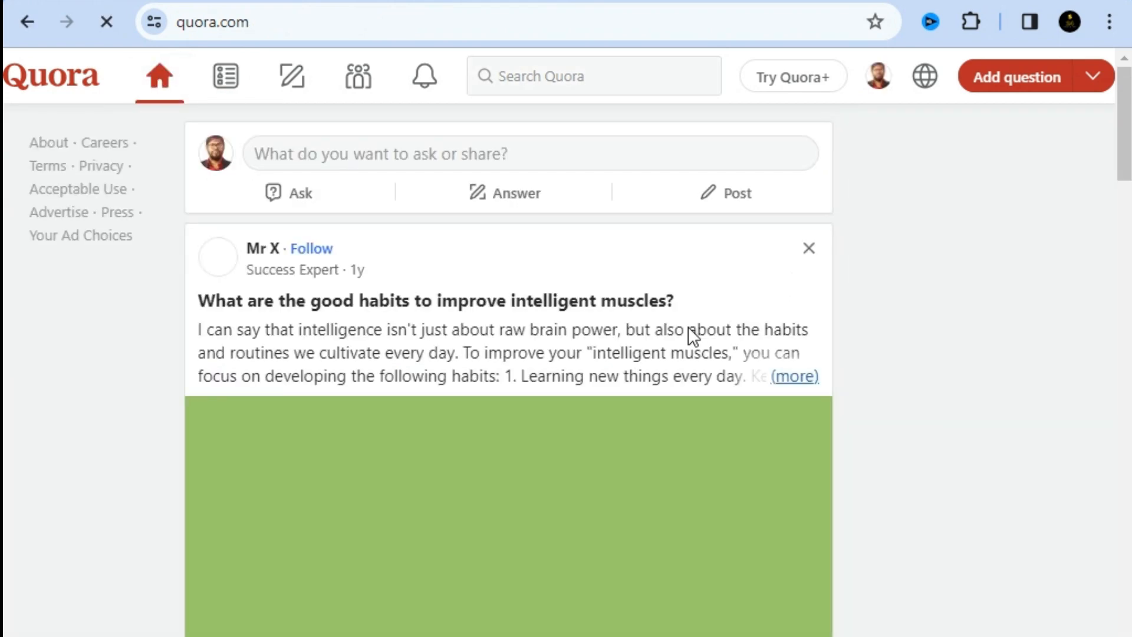